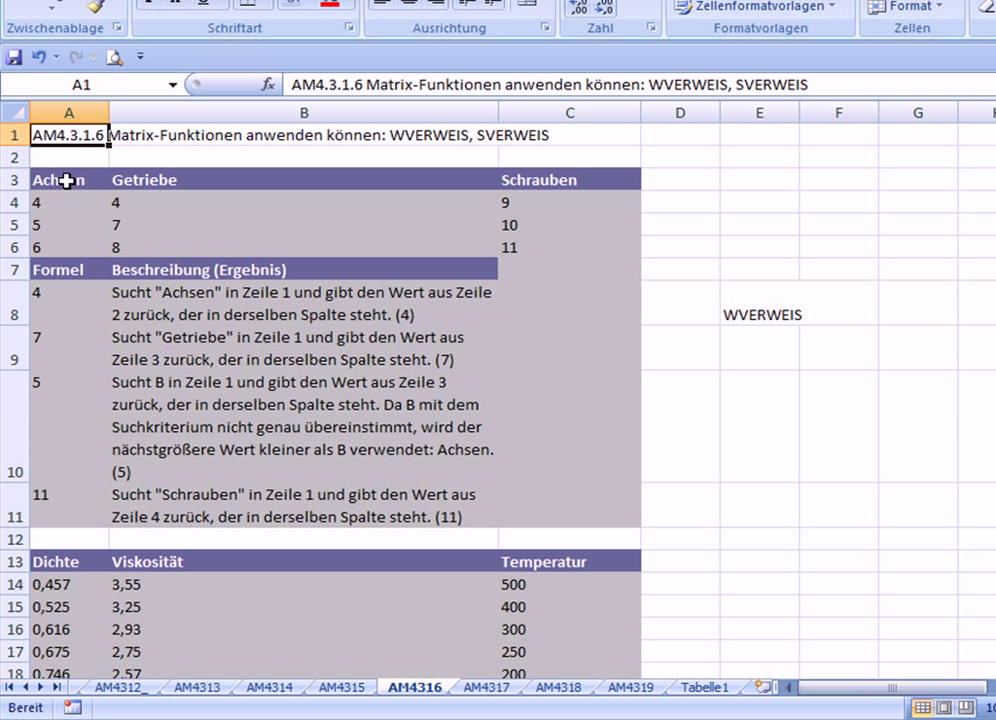
# Step: Select the WVERWEIS example block and the 2,57 value in the Viskosität column
pyautogui.moveTo(72, 180)
pyautogui.mouseDown()
pyautogui.moveTo(383, 372)
pyautogui.moveTo(296, 503)
pyautogui.mouseUp()
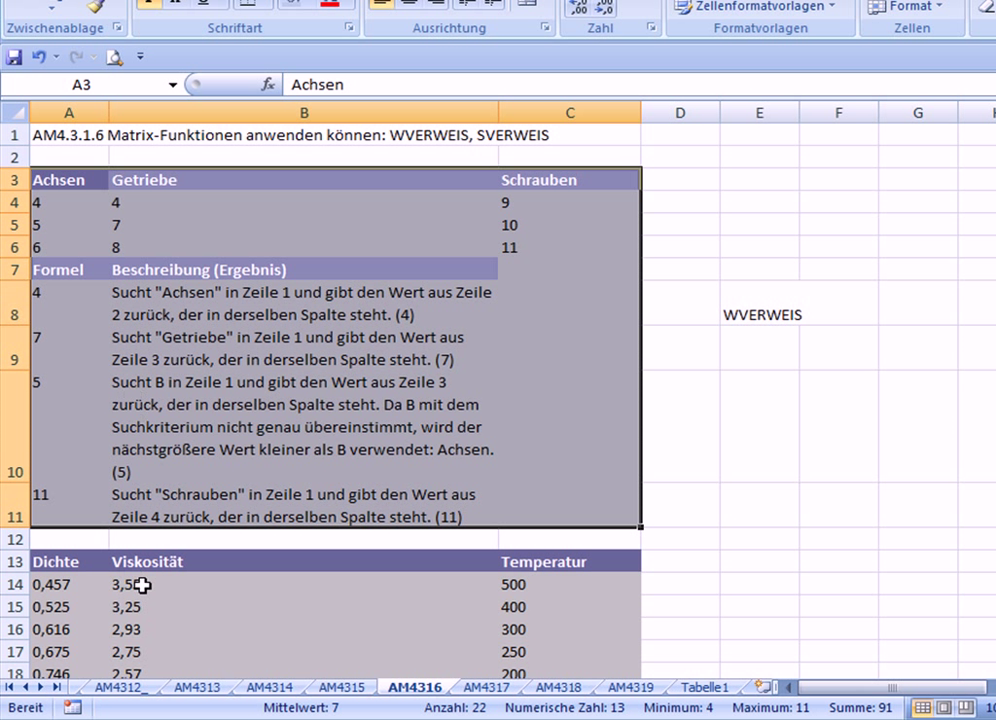
pyautogui.scroll(-2, 162, 575)
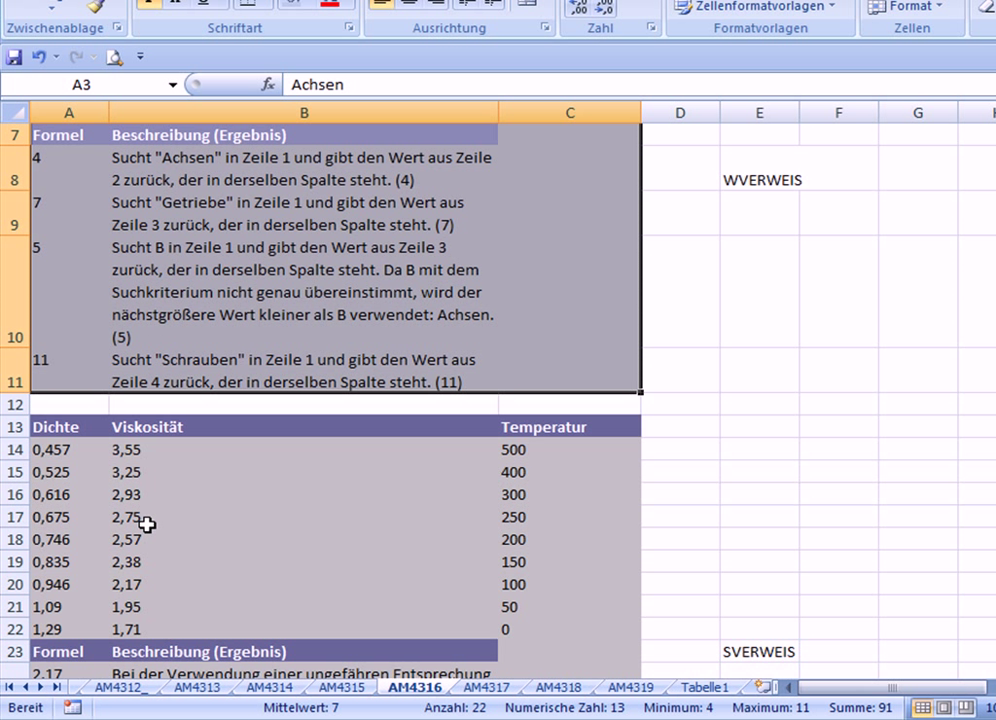
pyautogui.click(135, 531)
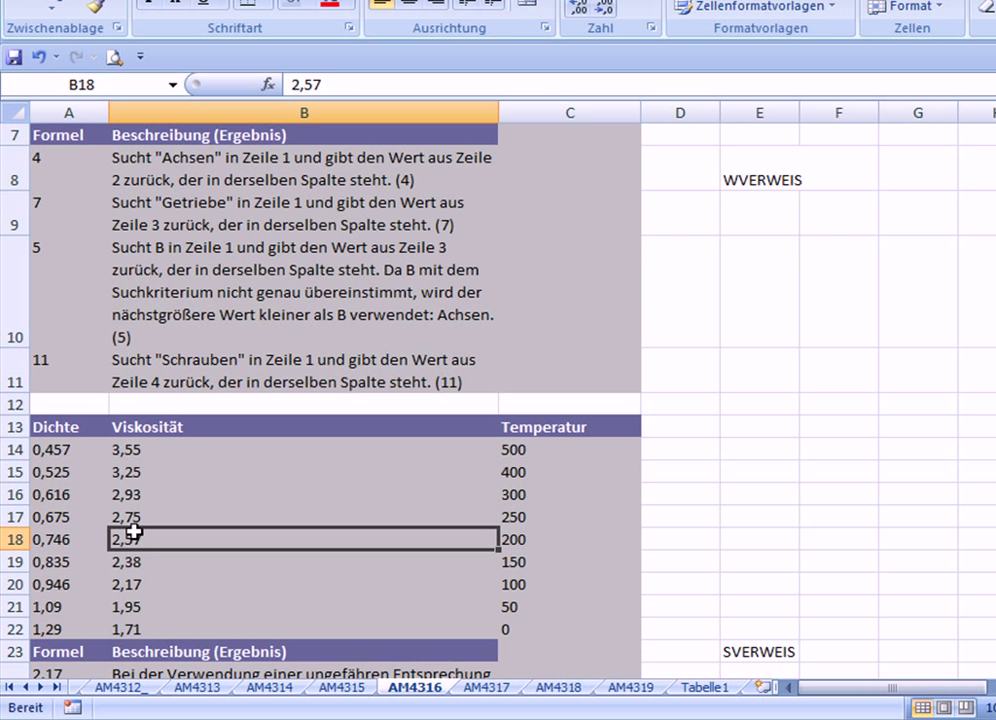
pyautogui.scroll(-3, 109, 550)
pyautogui.scroll(-4, 91, 538)
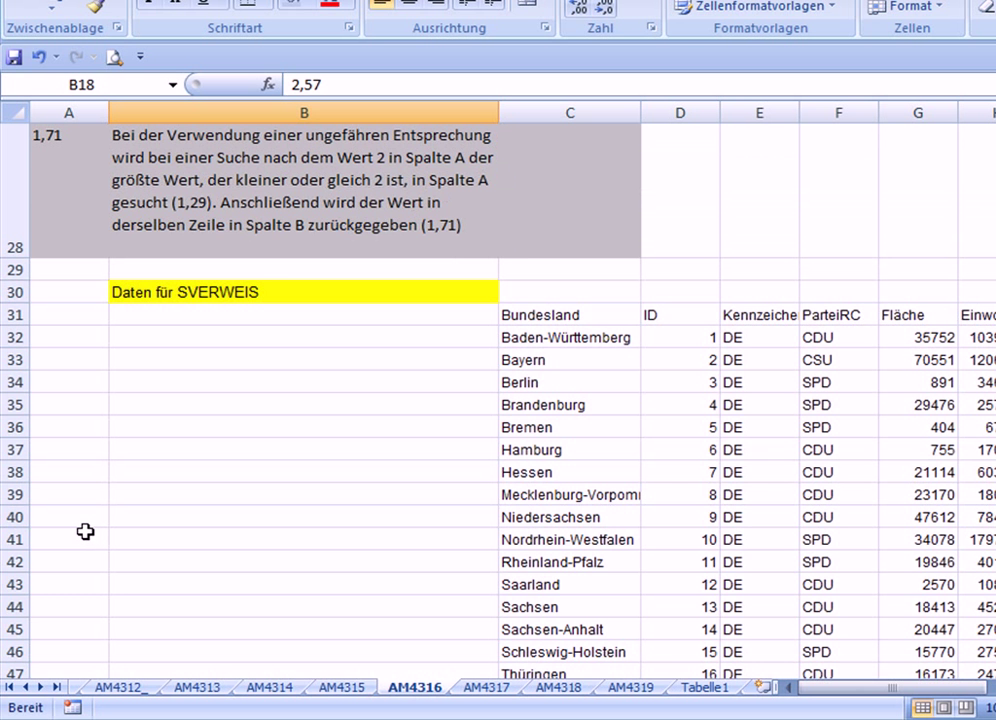
pyautogui.scroll(-1, 393, 516)
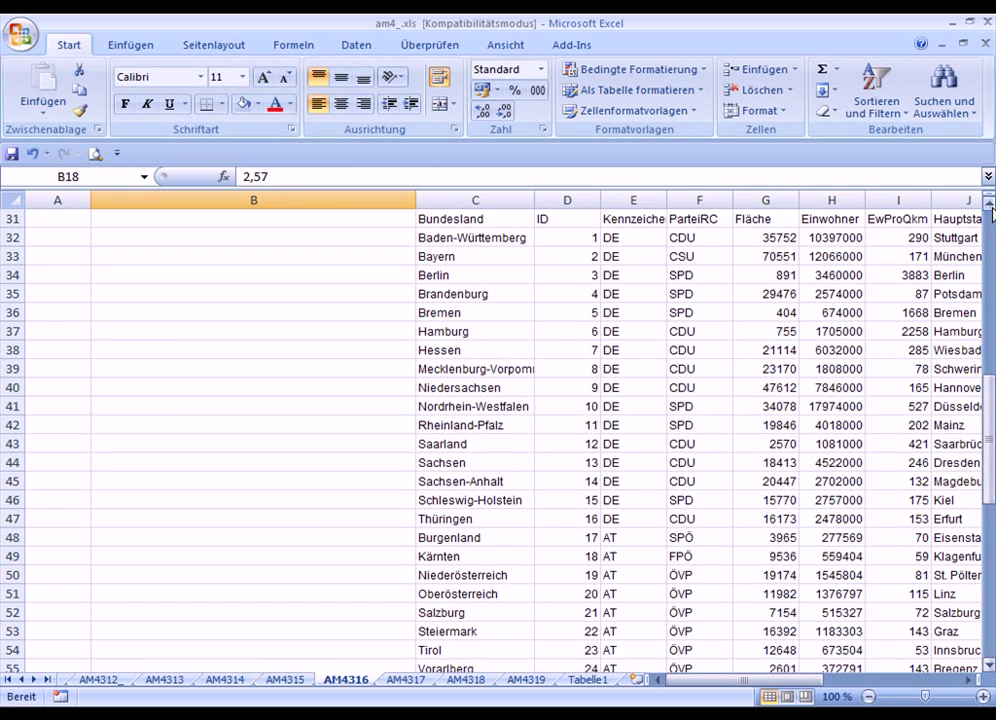
# Step: Select the SVERWEIS state data table through Wien, then the Sachsen-Anhalt cell
pyautogui.click(989, 204)
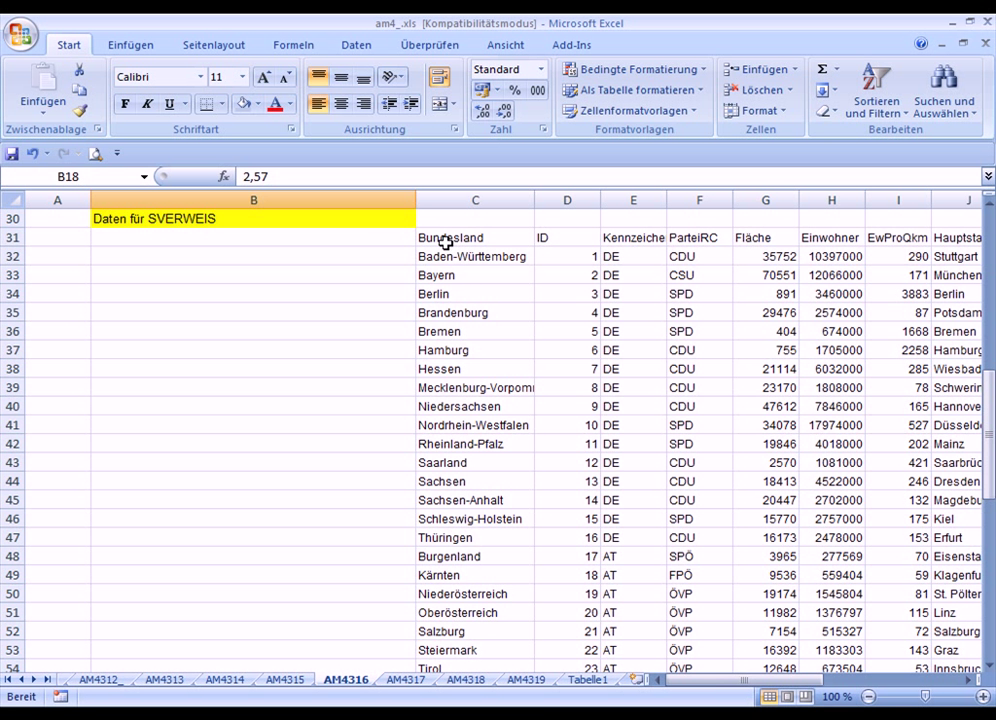
pyautogui.moveTo(445, 240); pyautogui.dragTo(968, 428)
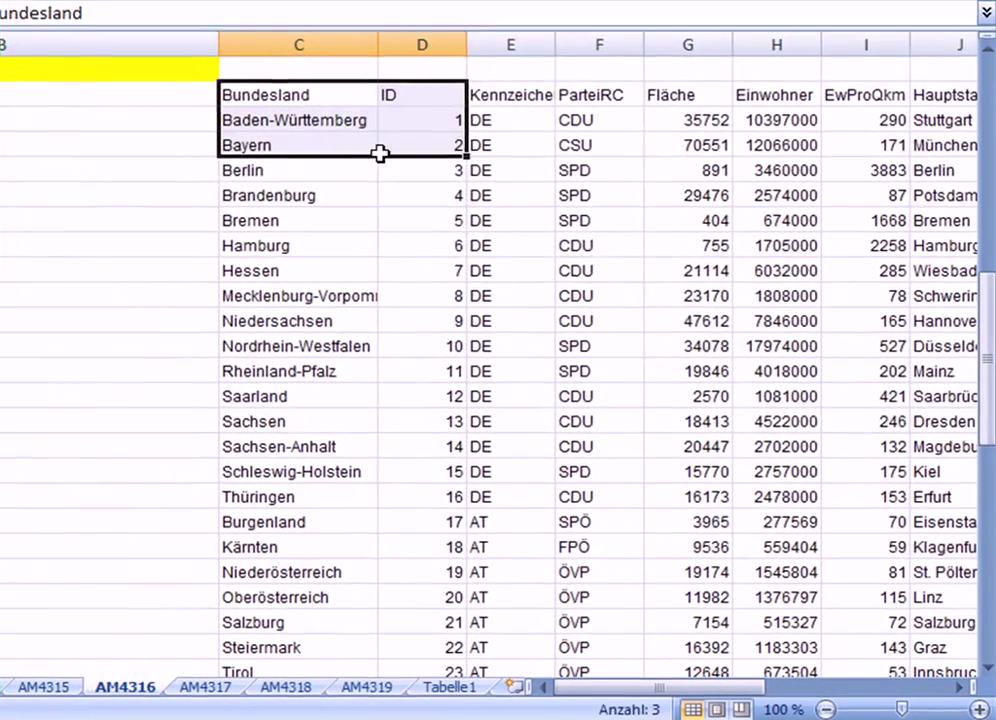
pyautogui.moveTo(957, 349); pyautogui.dragTo(660, 640)
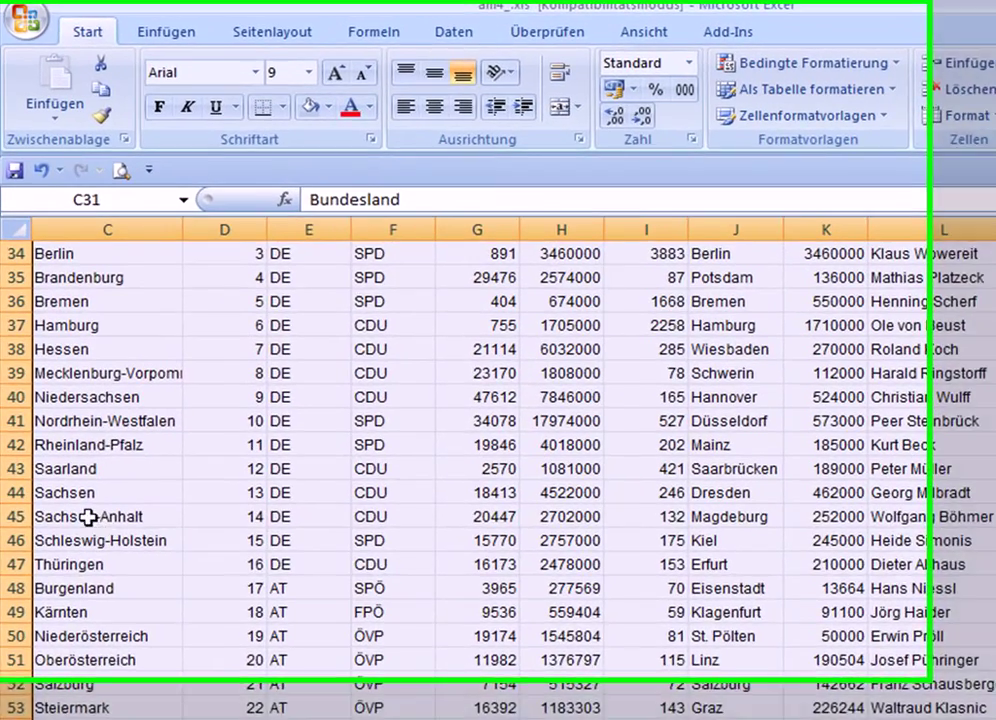
pyautogui.click(89, 516)
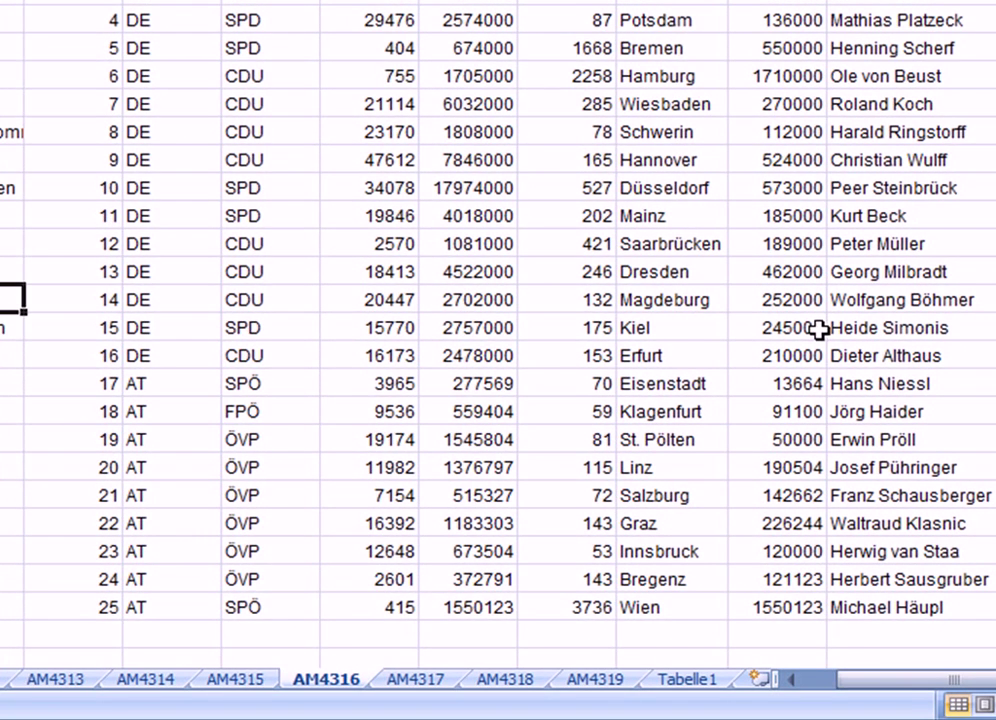
pyautogui.moveTo(902, 681); pyautogui.dragTo(851, 707)
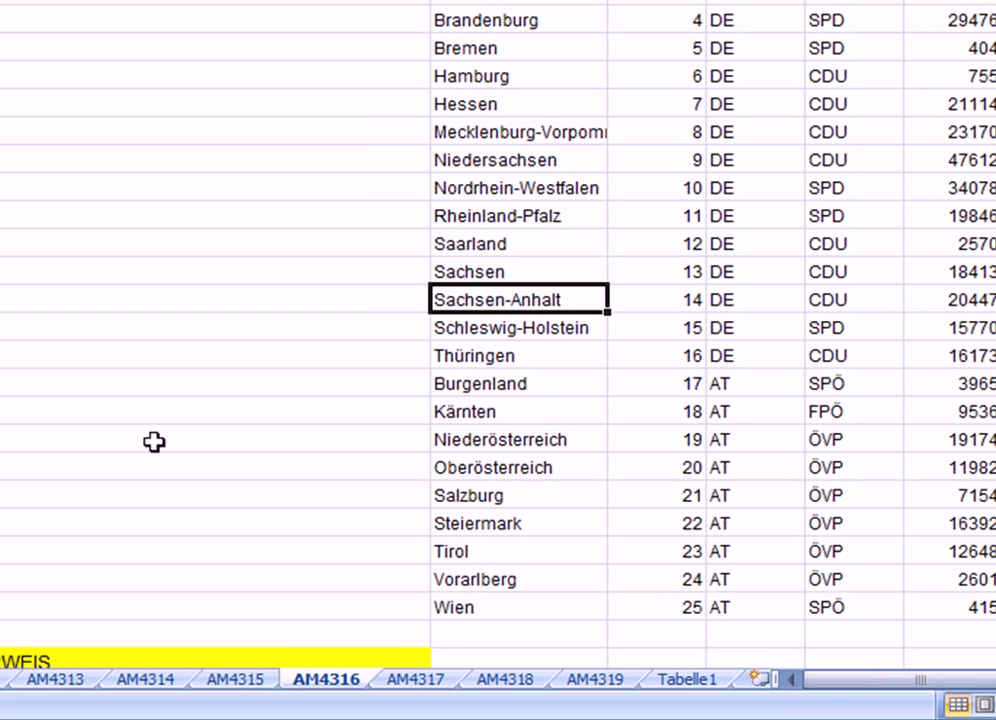
pyautogui.scroll(-2, 123, 424)
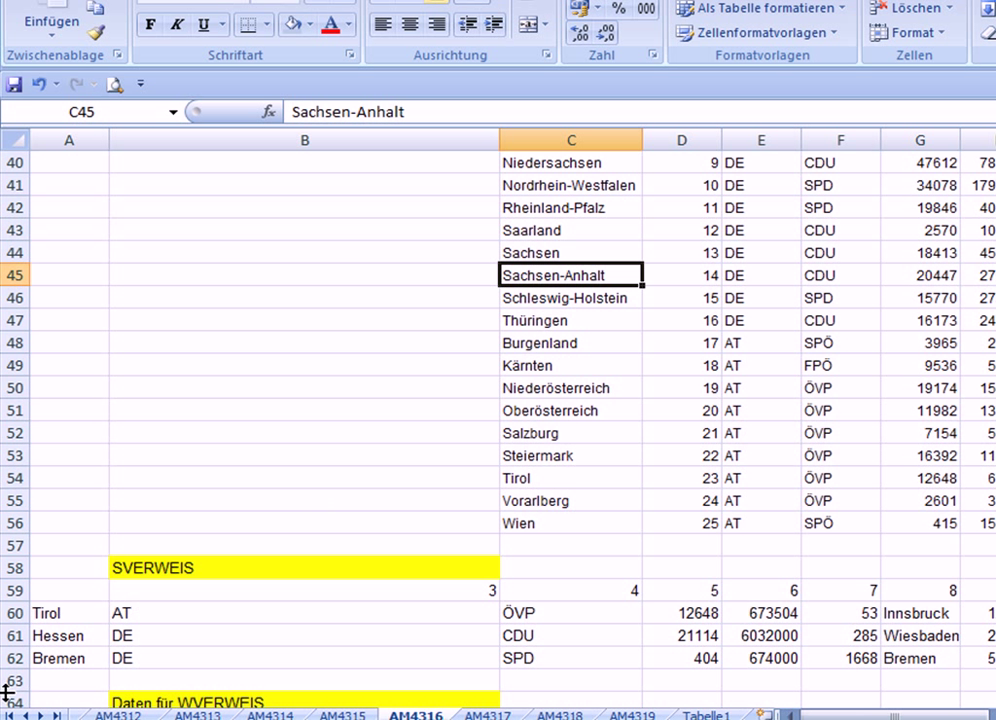
# Step: Replace Tirol with Sachsen in A60 and check the CDU and Dresden results
pyautogui.click(50, 613)
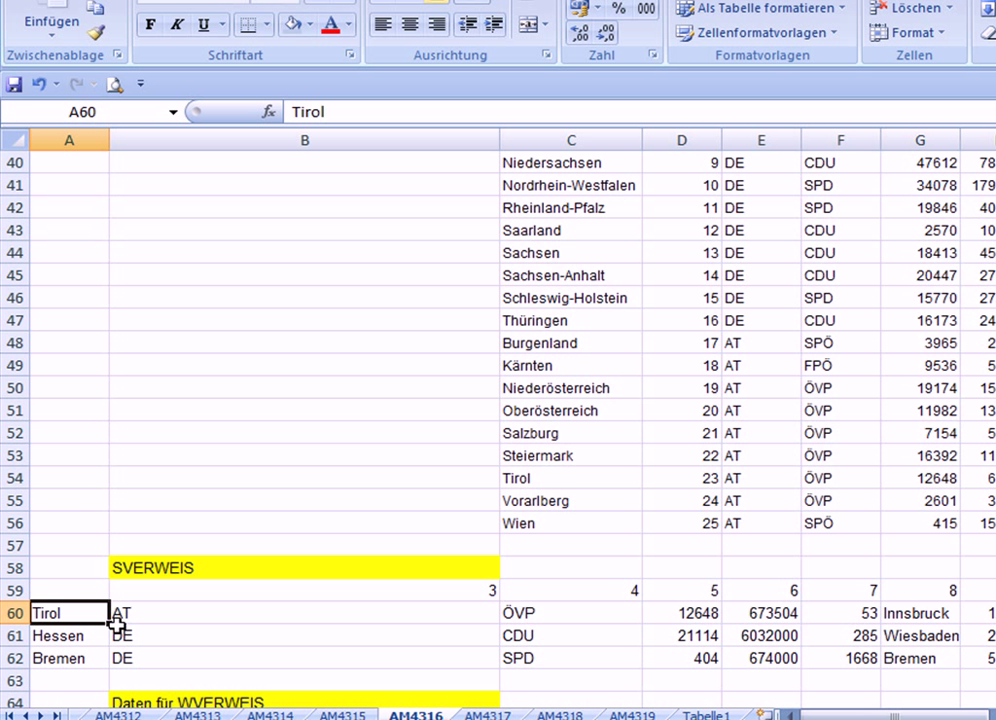
pyautogui.write('Sachsen')
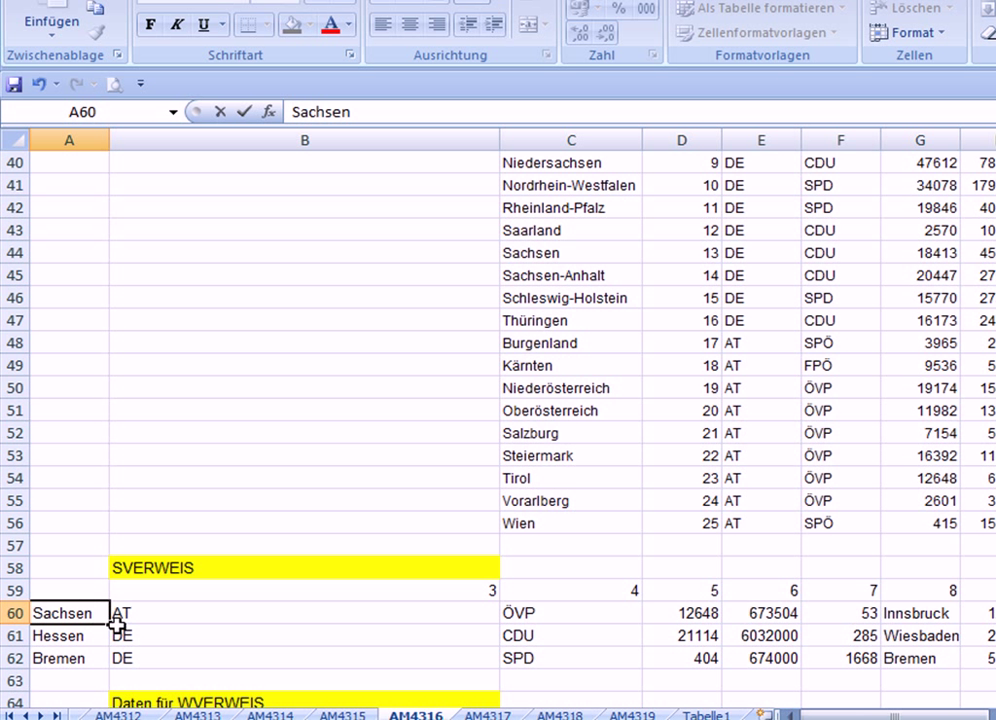
pyautogui.press('Return')
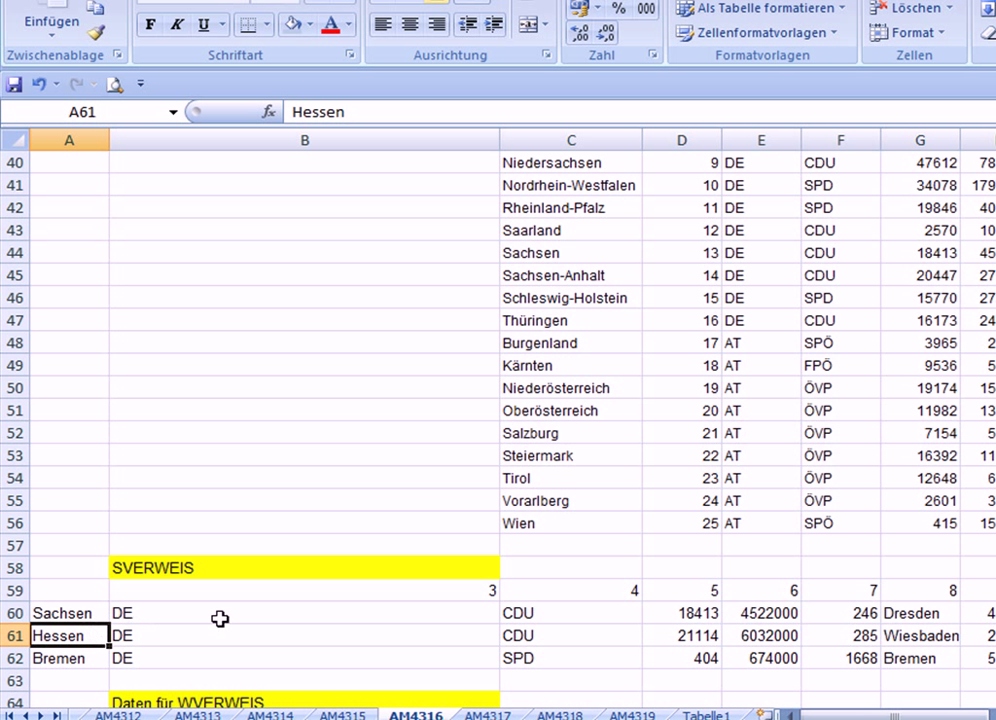
pyautogui.click(524, 616)
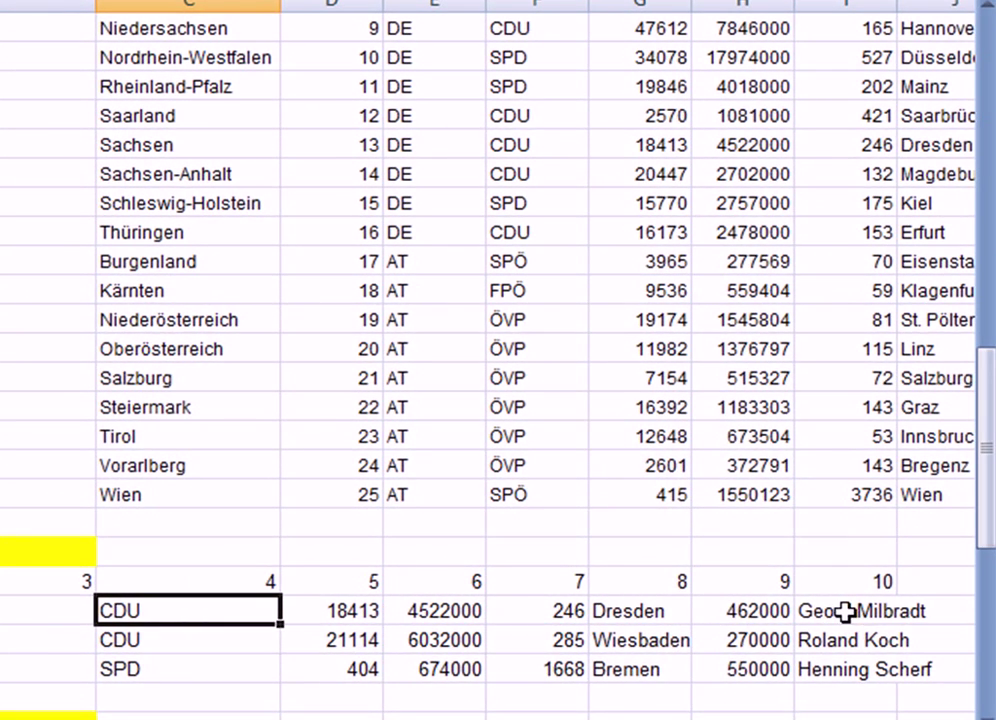
pyautogui.click(885, 611)
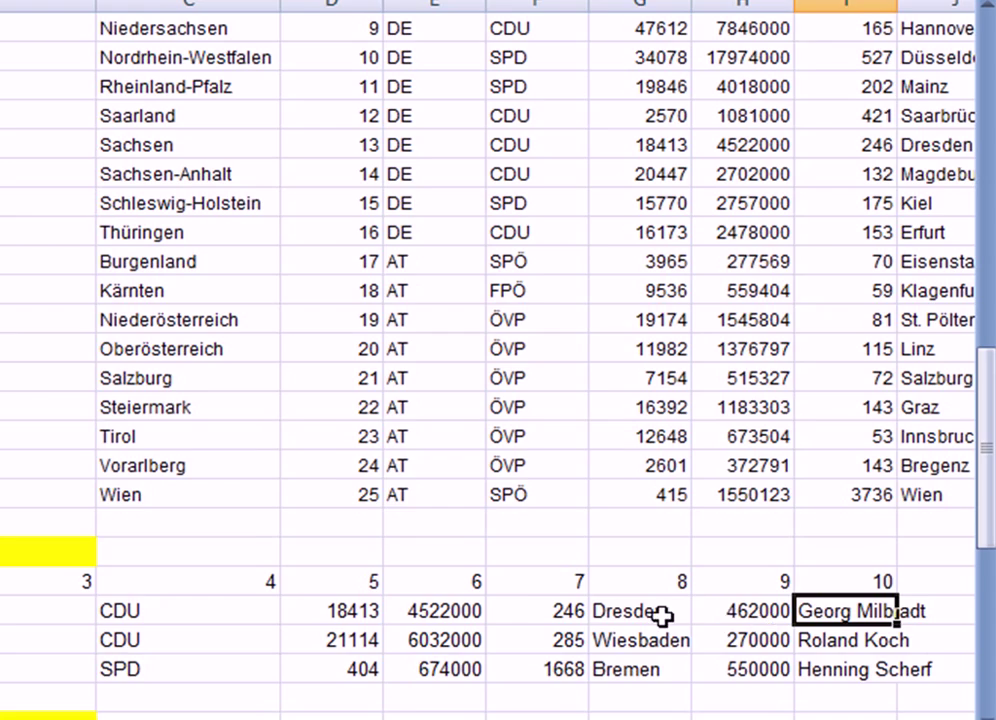
pyautogui.click(662, 615)
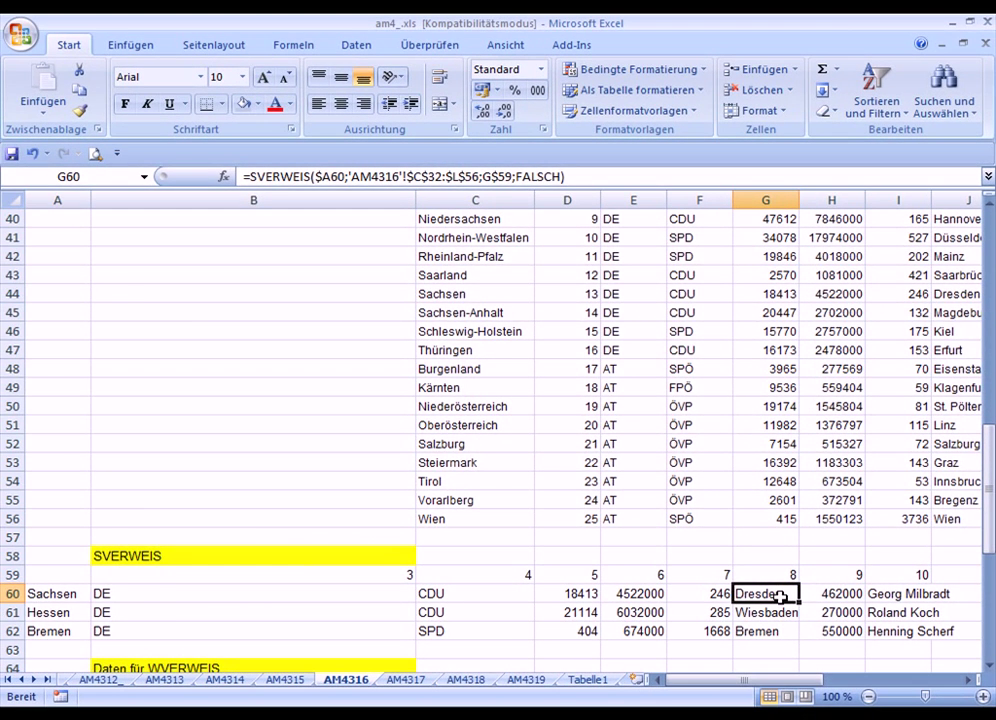
# Step: Select B60 and open its SVERWEIS formula in the formula bar
pyautogui.click(116, 594)
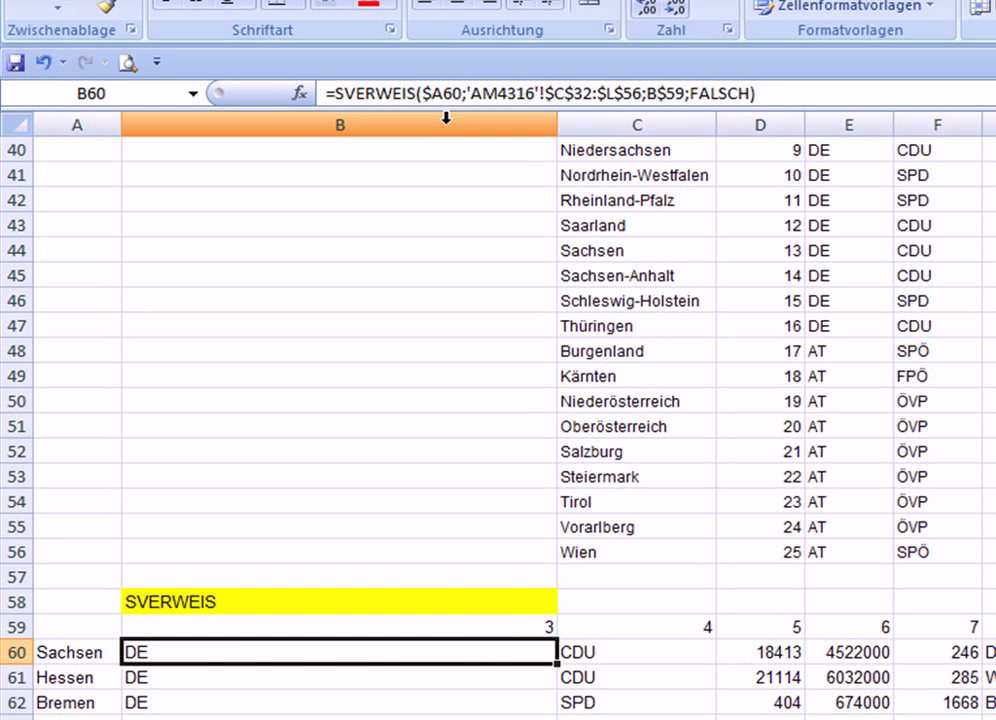
pyautogui.click(450, 93)
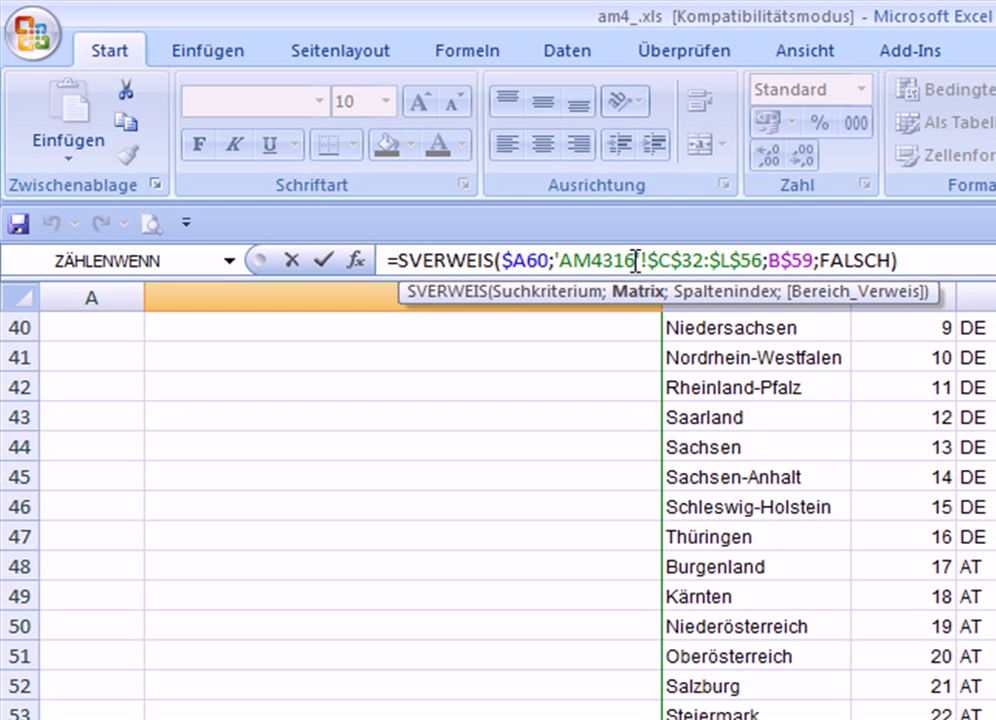
# Step: Add the missing apostrophe after AM4316 in B60's formula and confirm it
pyautogui.click(636, 260)
pyautogui.write("'")
pyautogui.click(770, 261)
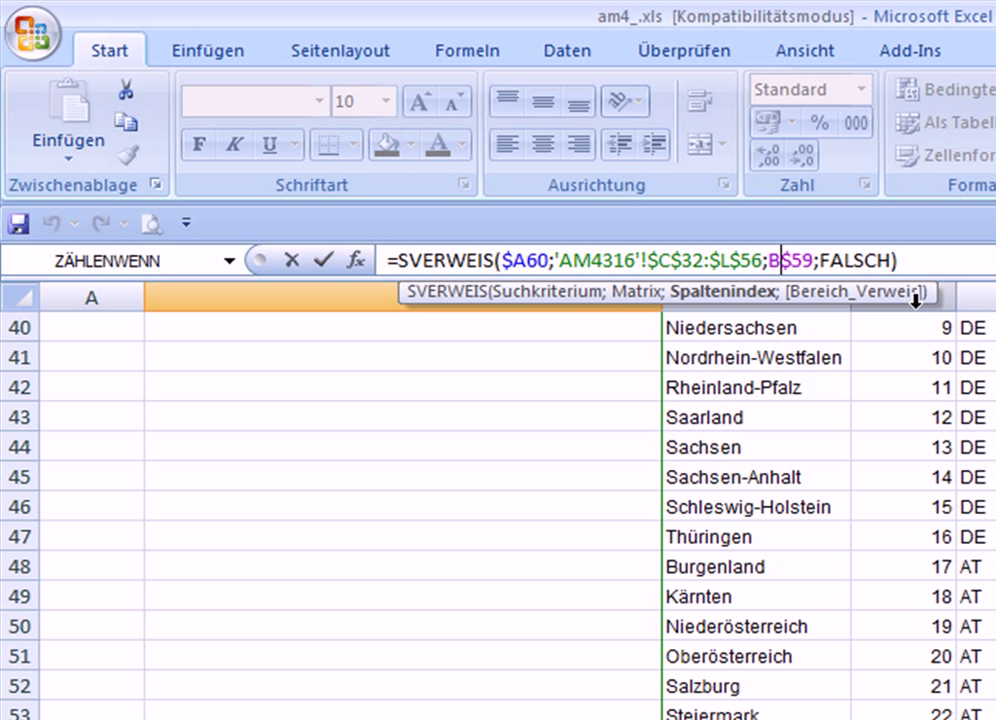
pyautogui.click(858, 261)
pyautogui.moveTo(856, 261); pyautogui.dragTo(866, 261)
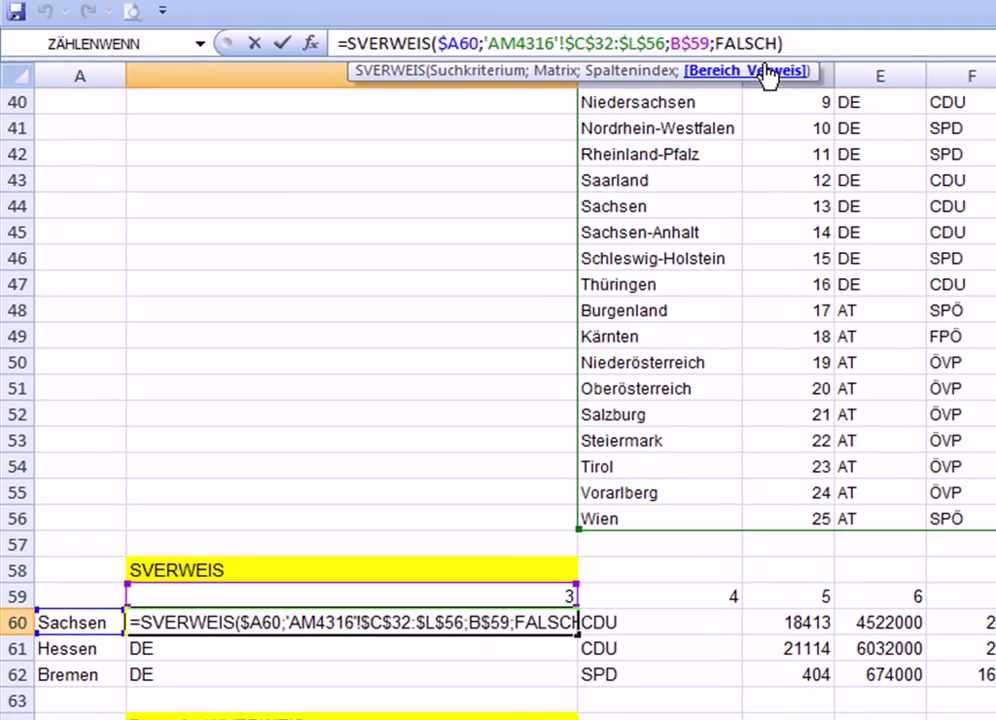
pyautogui.hotkey('ctrl', 'Return')
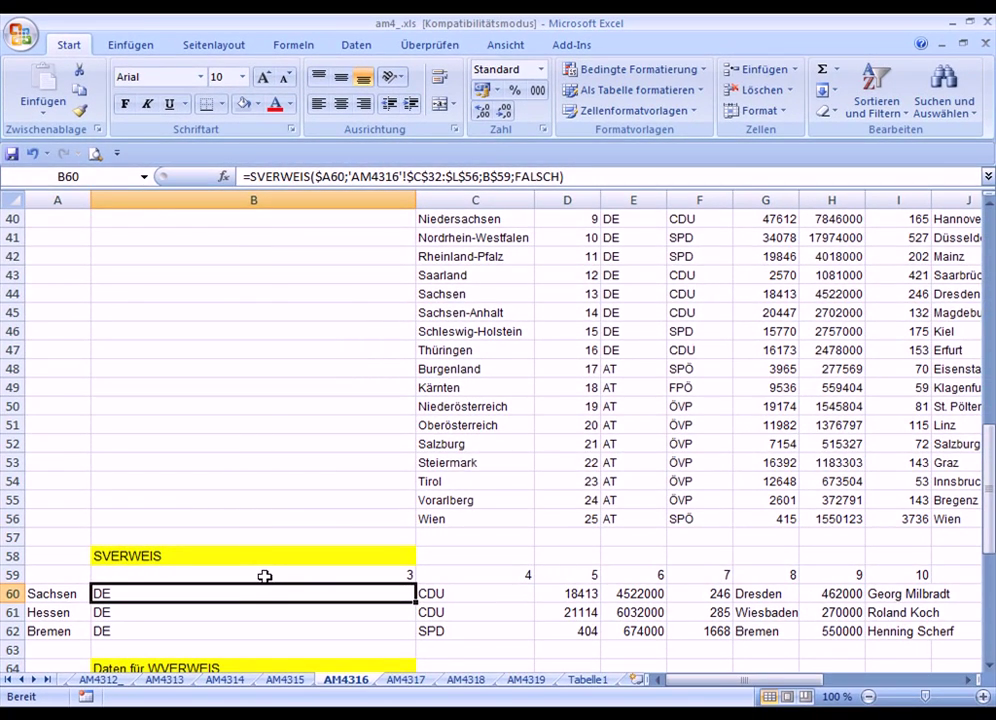
# Step: Enter 10 in B59 and compare the returned names in B60:B62 with column L
pyautogui.click(265, 576)
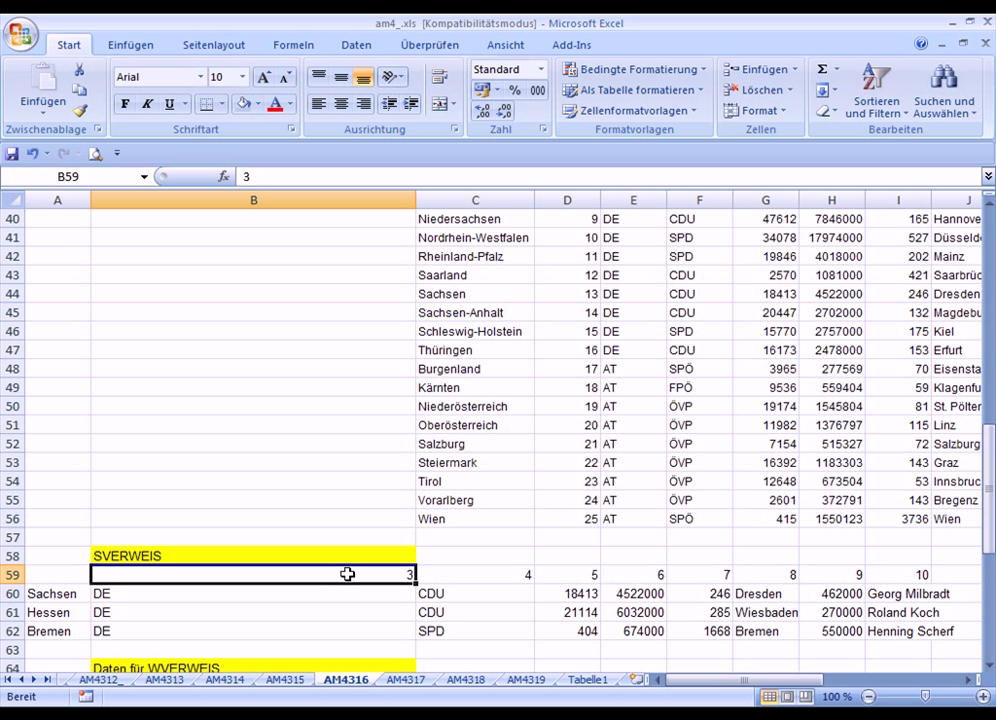
pyautogui.write('10')
pyautogui.press('Return')
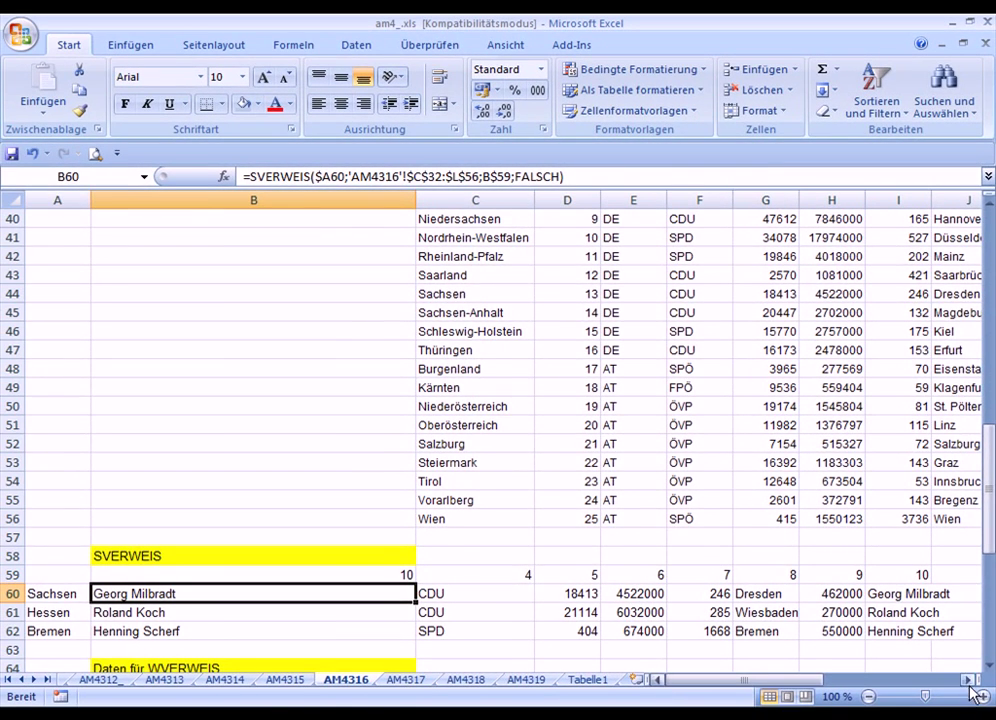
pyautogui.hscroll(1, 978, 534)
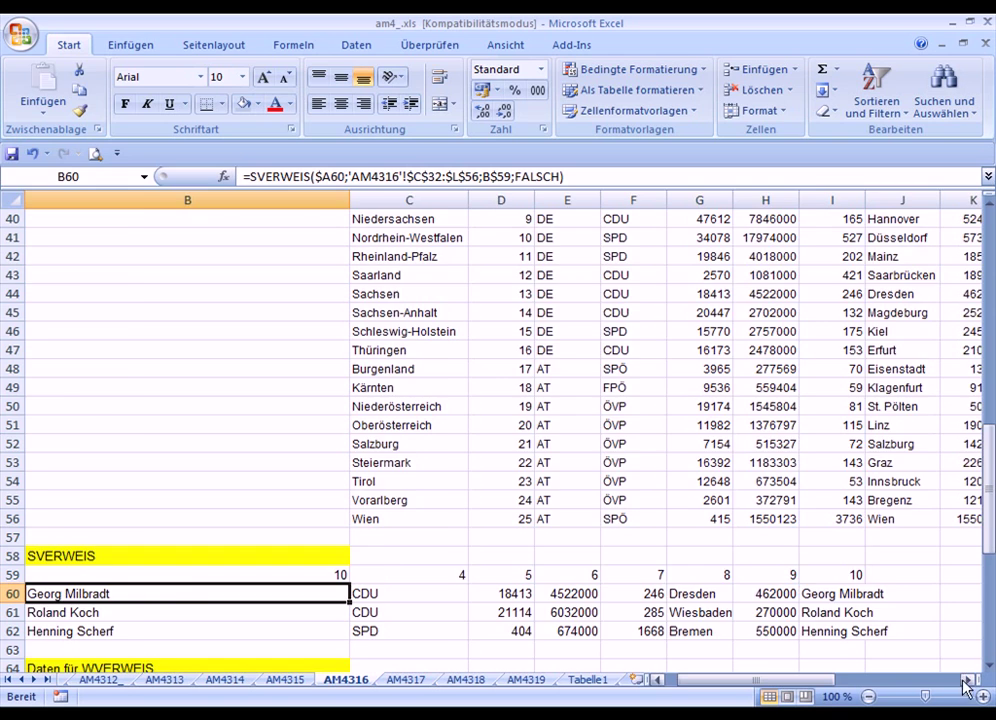
pyautogui.click(966, 679)
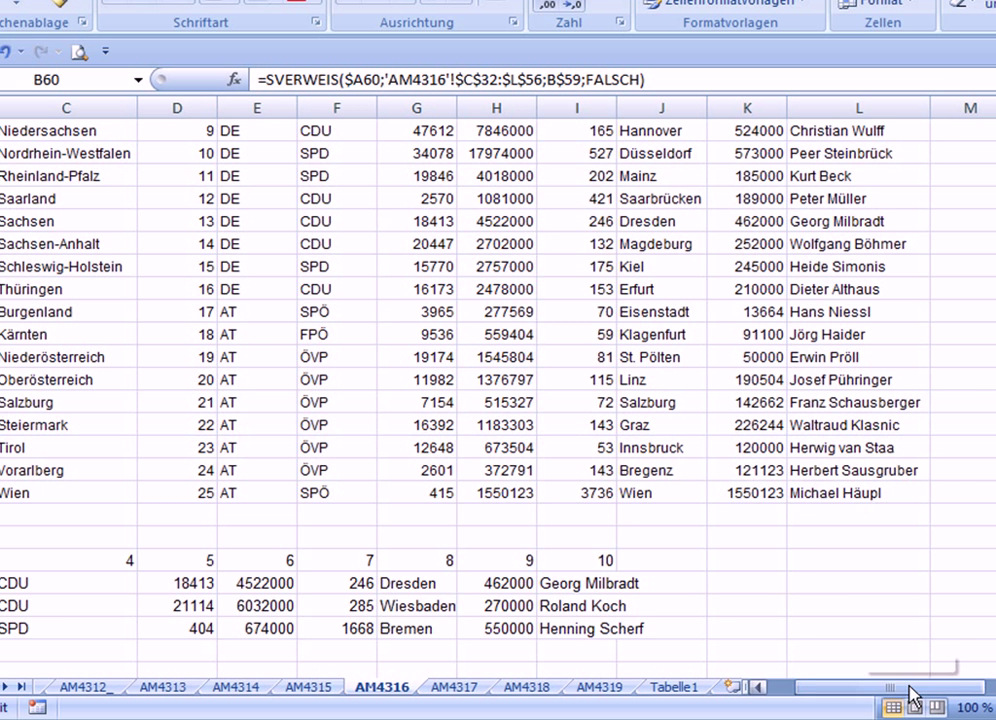
pyautogui.moveTo(897, 690); pyautogui.dragTo(860, 690)
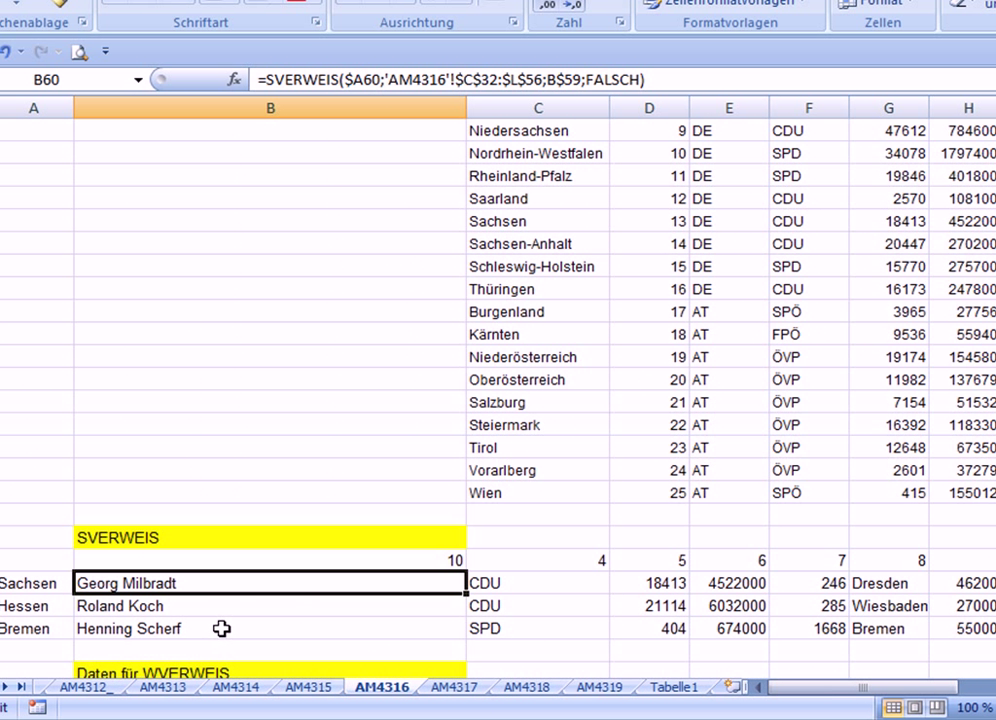
pyautogui.click(211, 566)
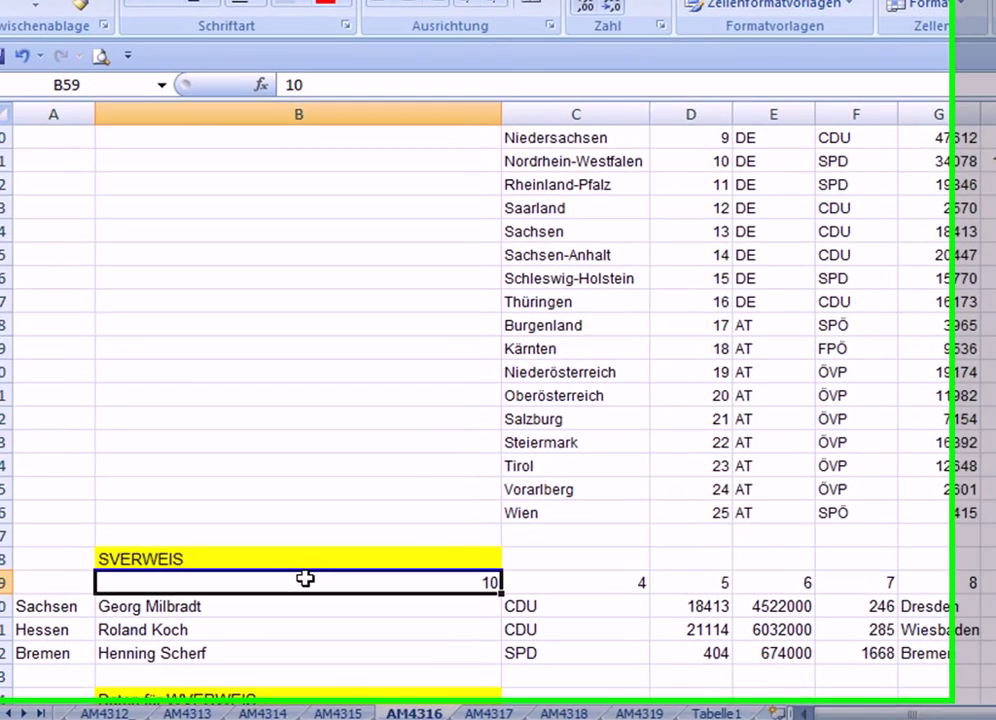
# Step: Put the column index in B59 back to 3
pyautogui.write('3')
pyautogui.press('Return')
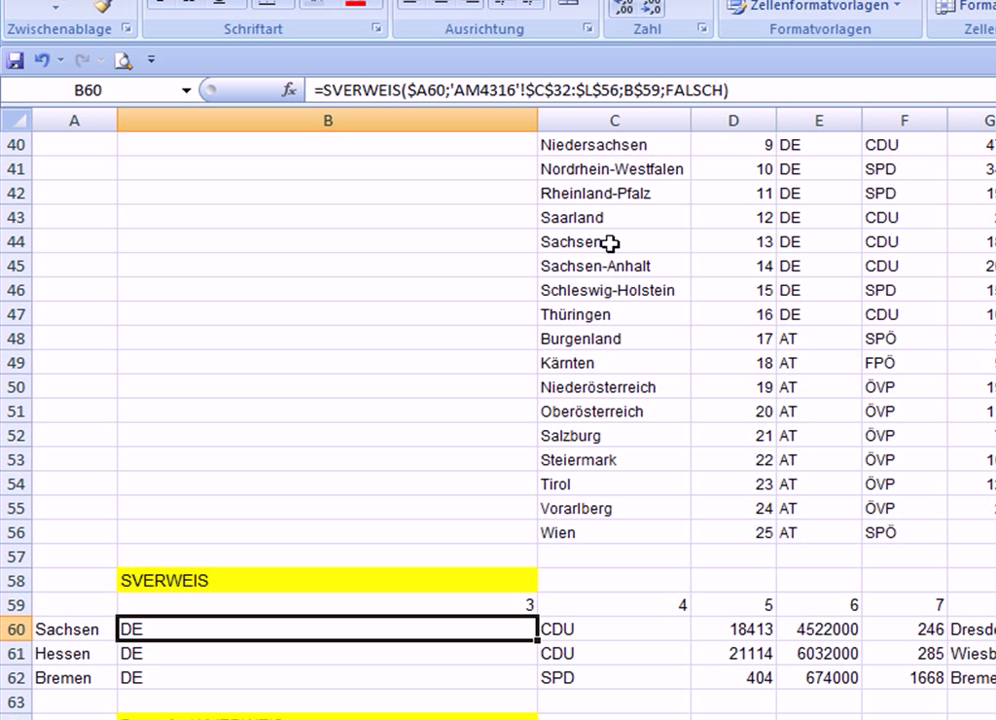
pyautogui.click(566, 97)
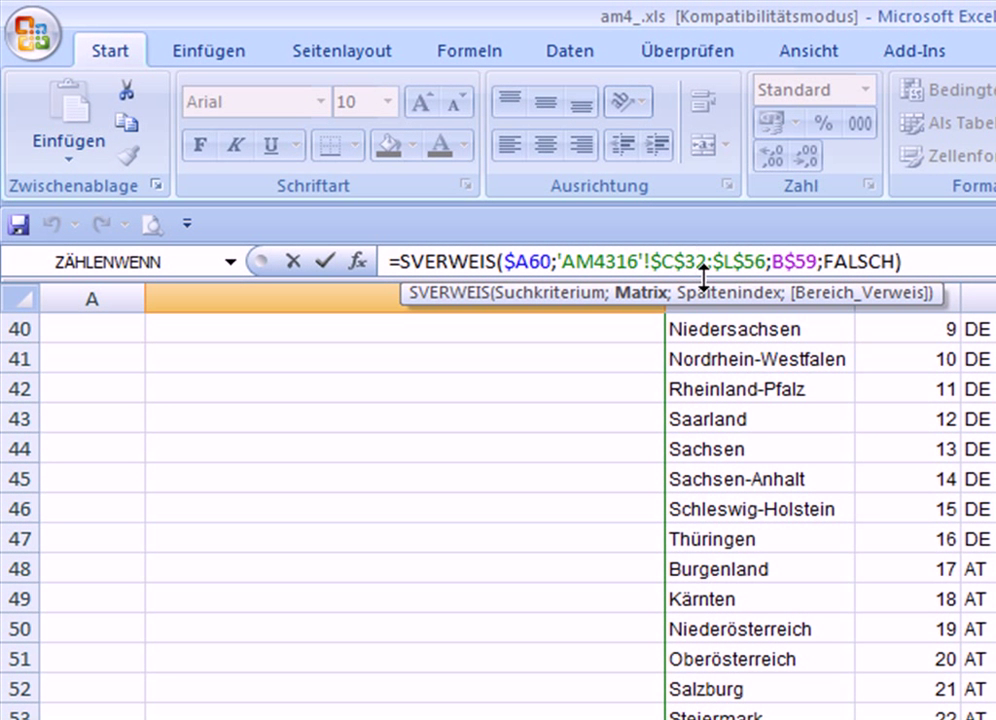
pyautogui.moveTo(563, 262); pyautogui.dragTo(767, 250)
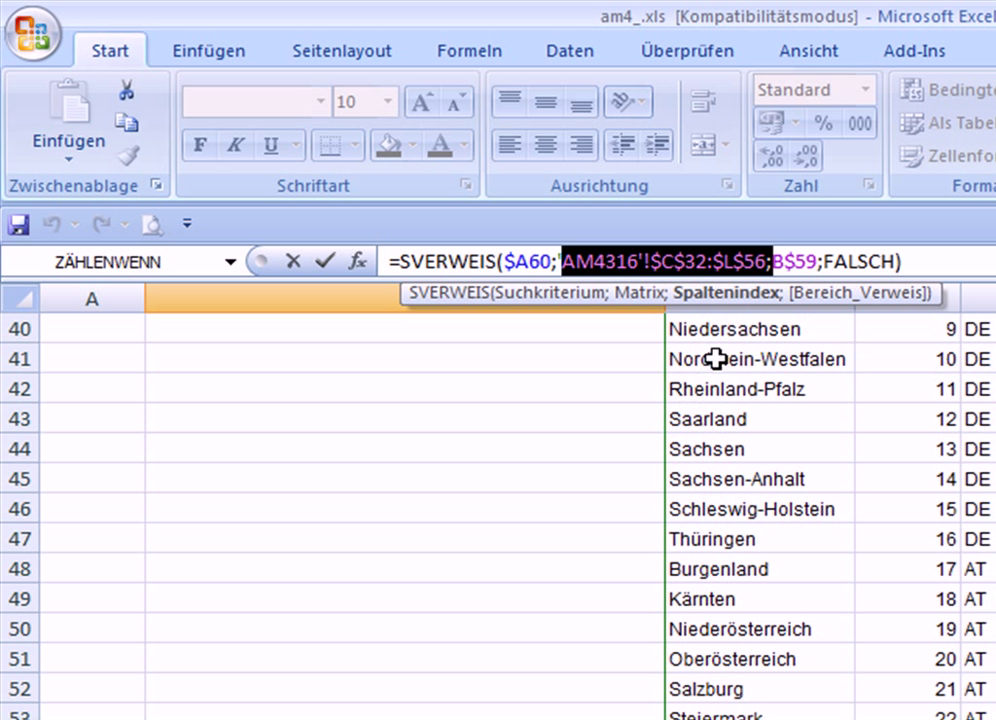
pyautogui.click(512, 258)
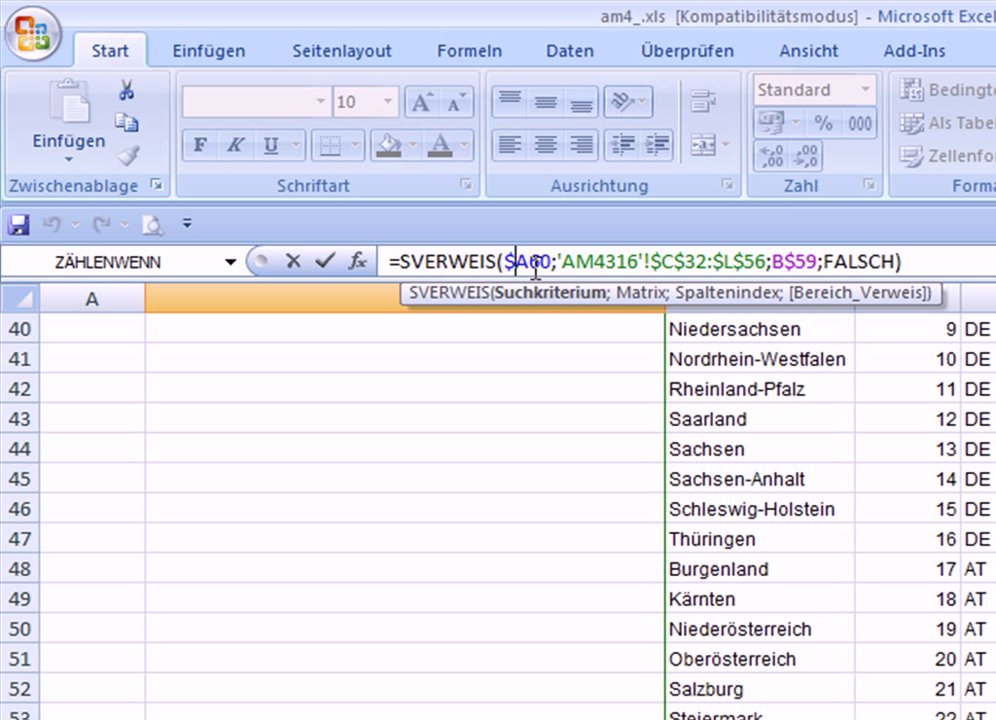
pyautogui.click(792, 260)
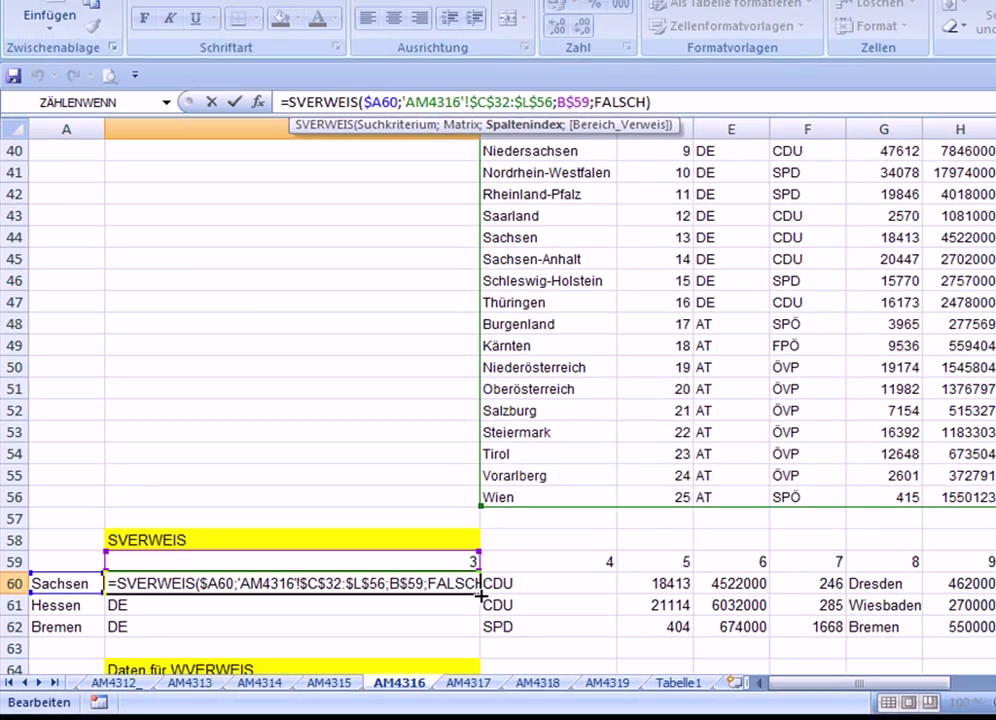
pyautogui.hotkey('ctrl', 'Return')
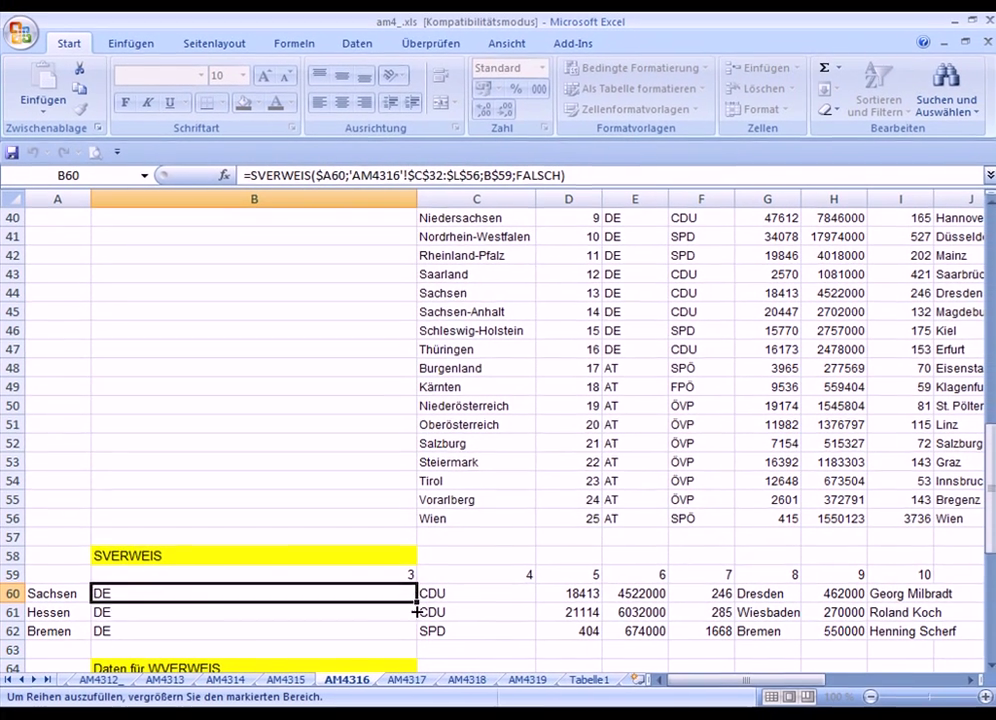
pyautogui.moveTo(414, 603)
pyautogui.mouseDown()
pyautogui.moveTo(415, 640)
pyautogui.moveTo(855, 655)
pyautogui.mouseUp()
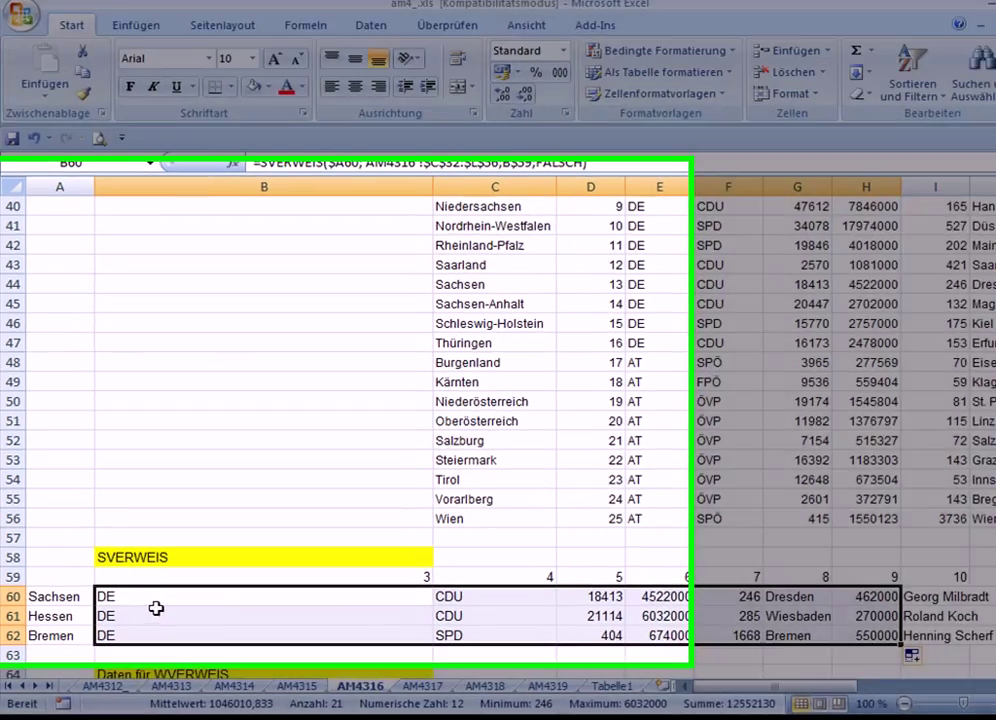
pyautogui.click(156, 603)
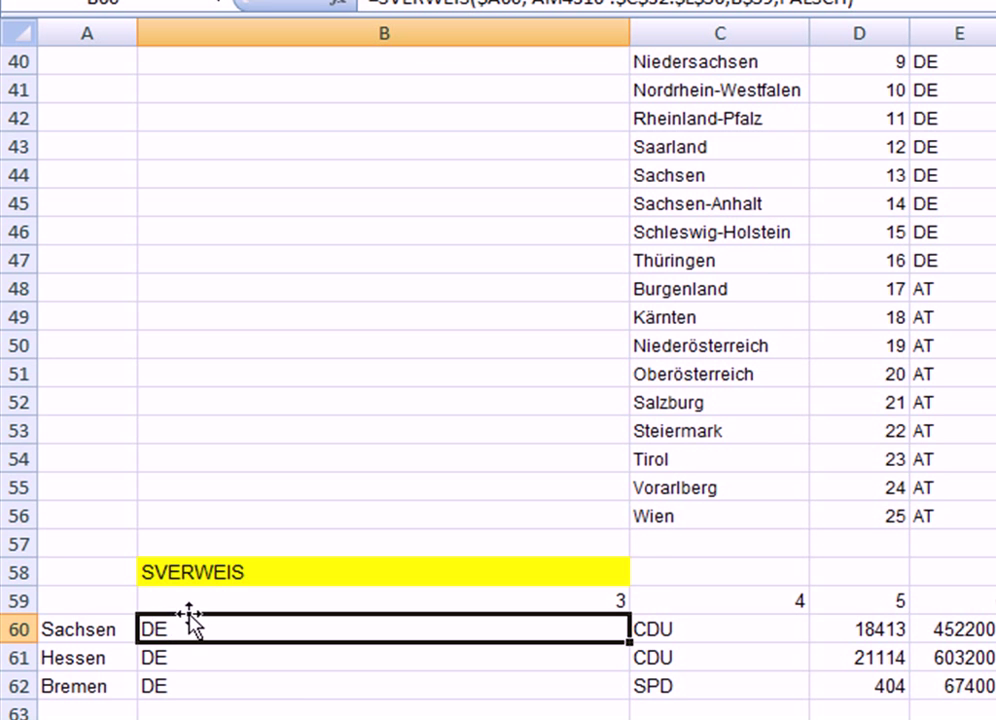
pyautogui.scroll(-2, 189, 617)
pyautogui.scroll(-2, 186, 611)
pyautogui.scroll(-1, 187, 673)
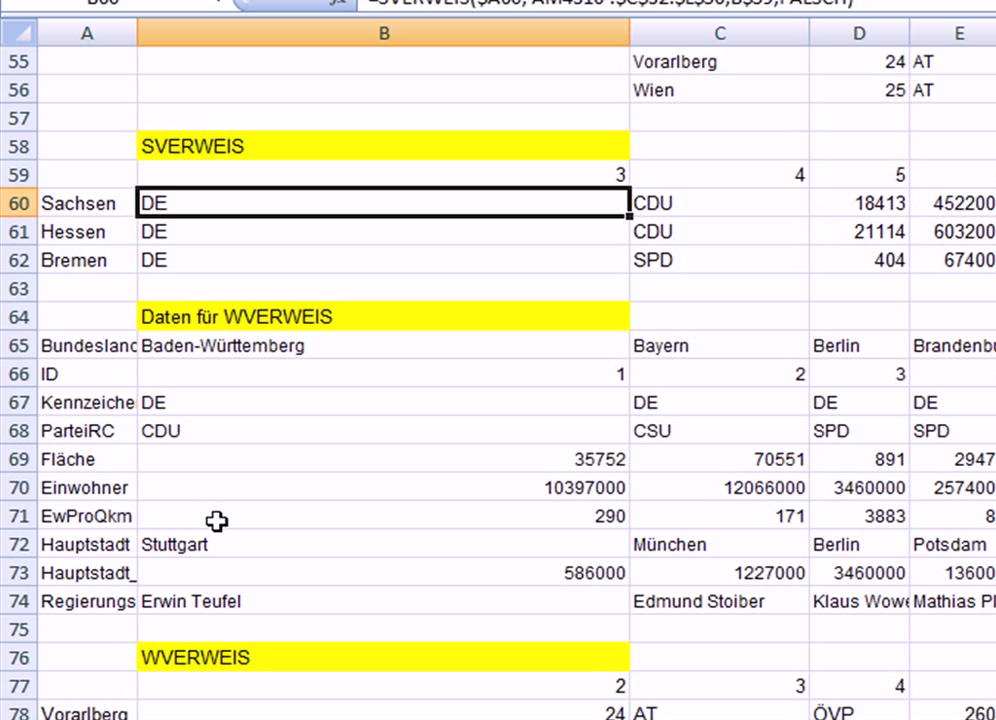
pyautogui.scroll(-1, 220, 516)
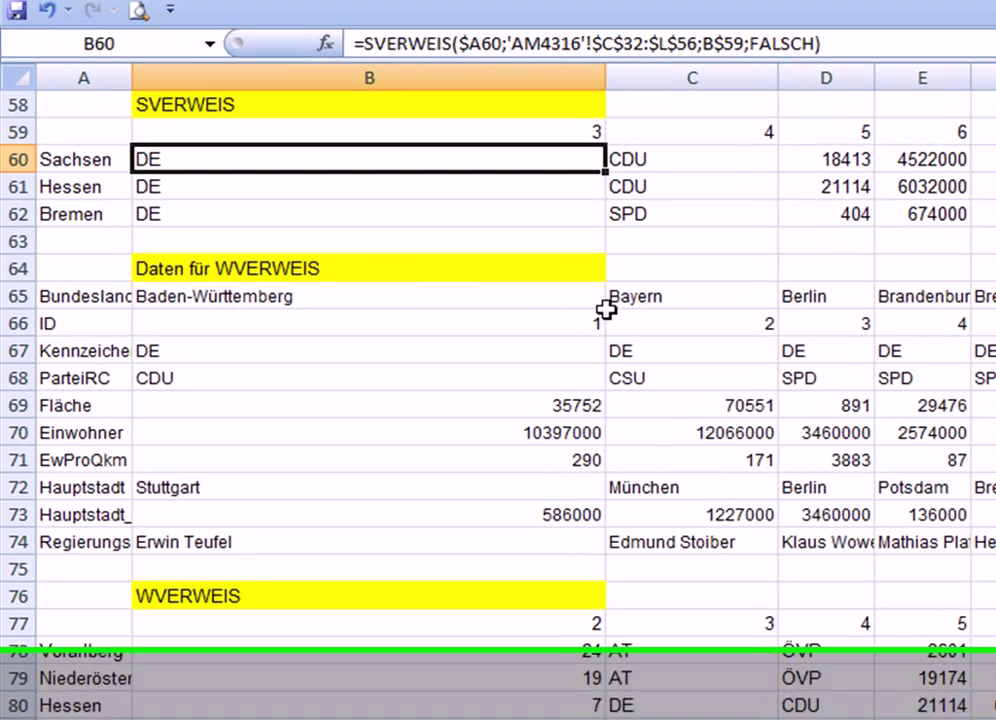
# Step: Select the Daten für WVERWEIS block from A64 through row 74
pyautogui.click(545, 420)
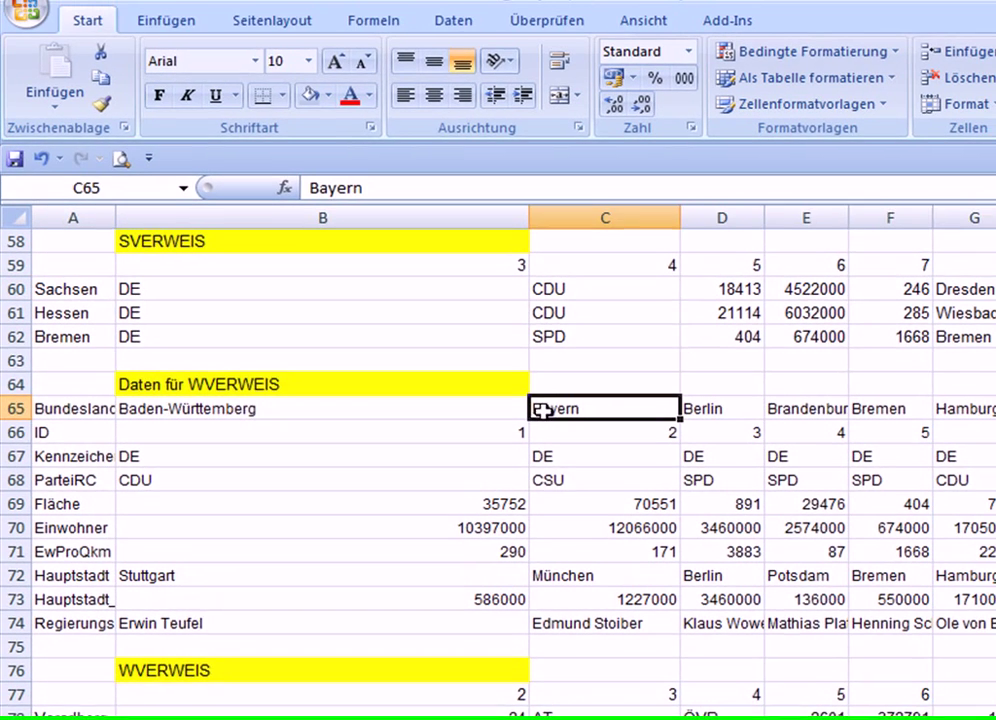
pyautogui.click(12, 421)
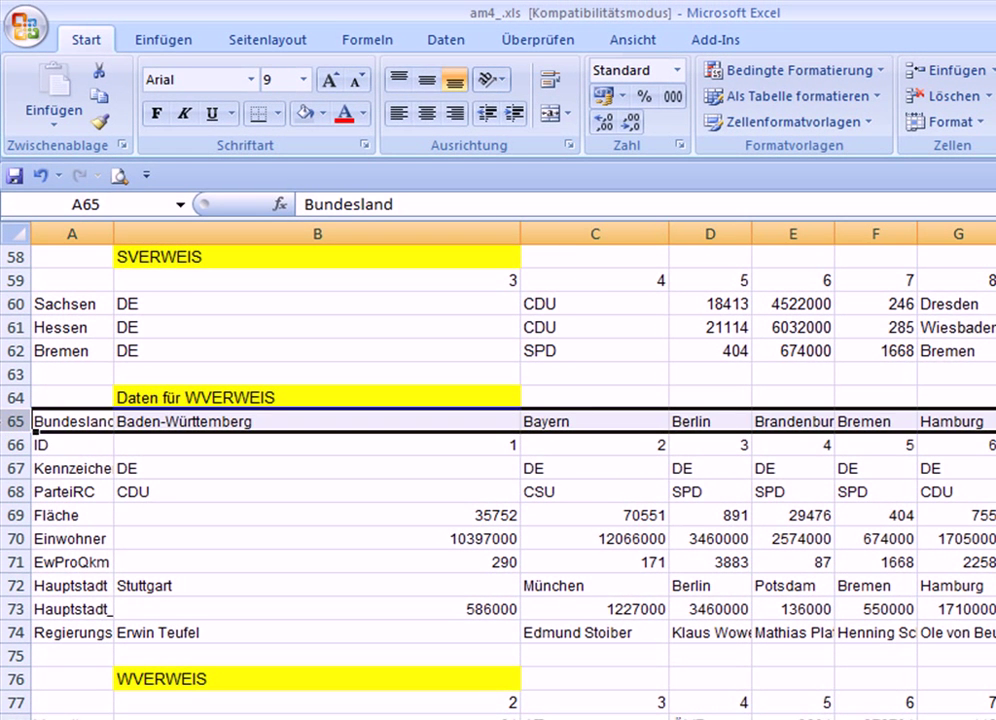
pyautogui.click(12, 632)
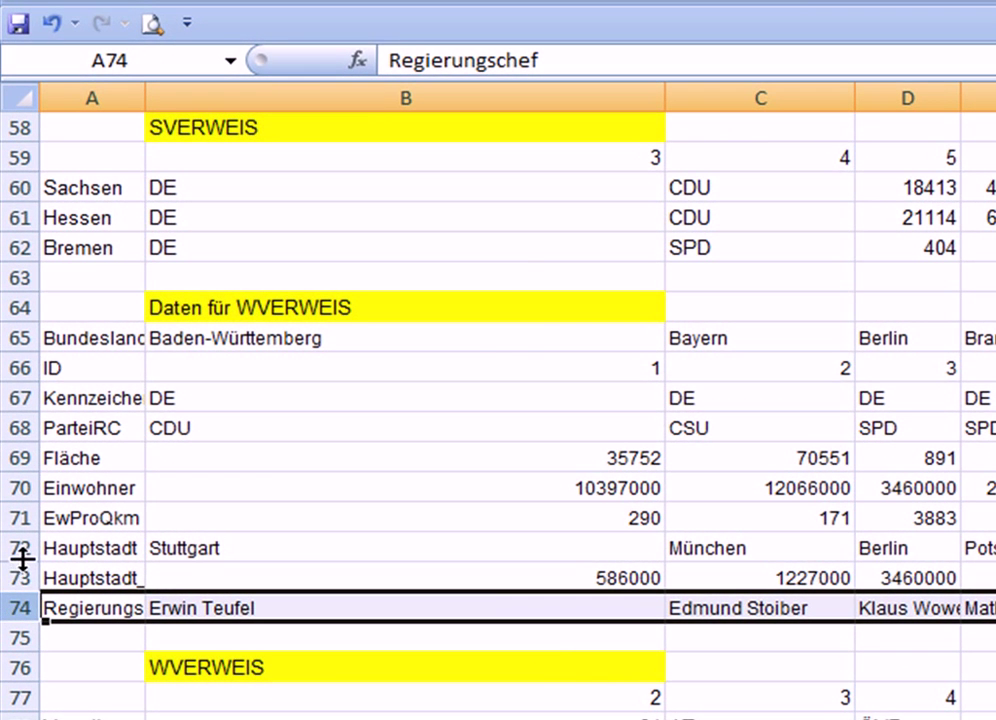
pyautogui.click(21, 562)
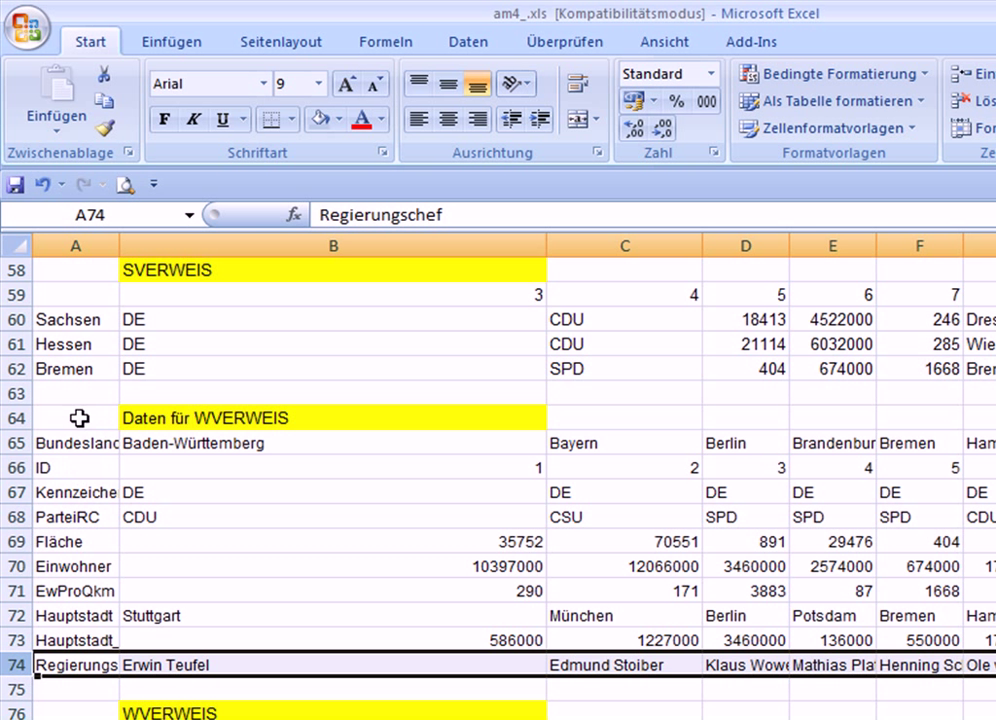
pyautogui.moveTo(78, 418)
pyautogui.mouseDown()
pyautogui.moveTo(792, 546)
pyautogui.moveTo(889, 658)
pyautogui.mouseUp()
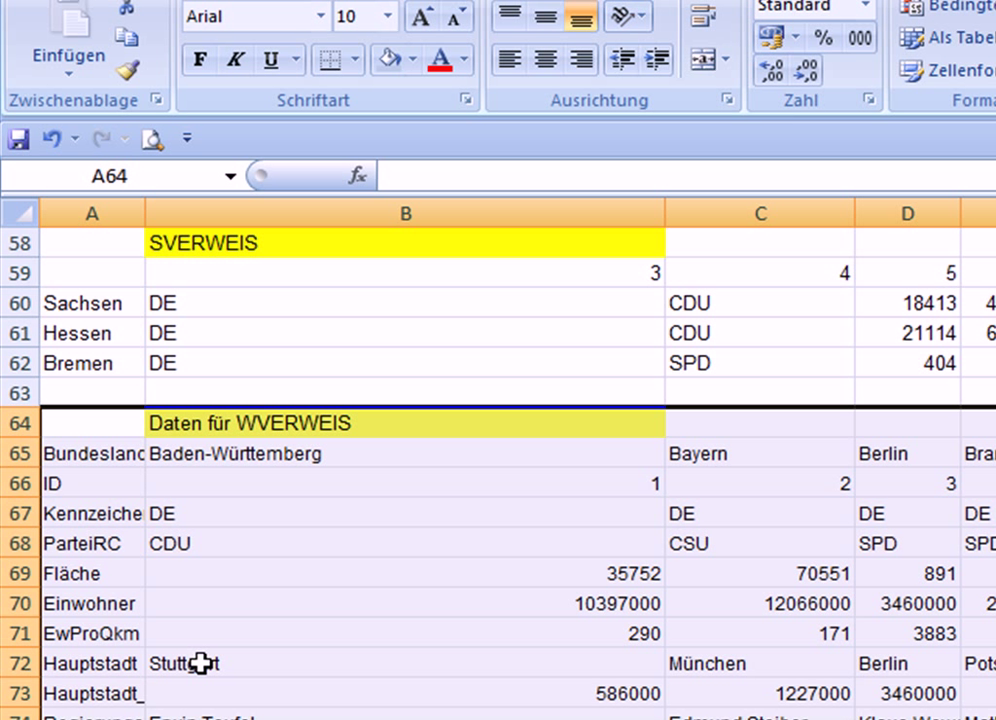
# Step: Copy the Daten für WVERWEIS block and paste it transposed at A1 of Tabelle1
pyautogui.rightClick(286, 604)
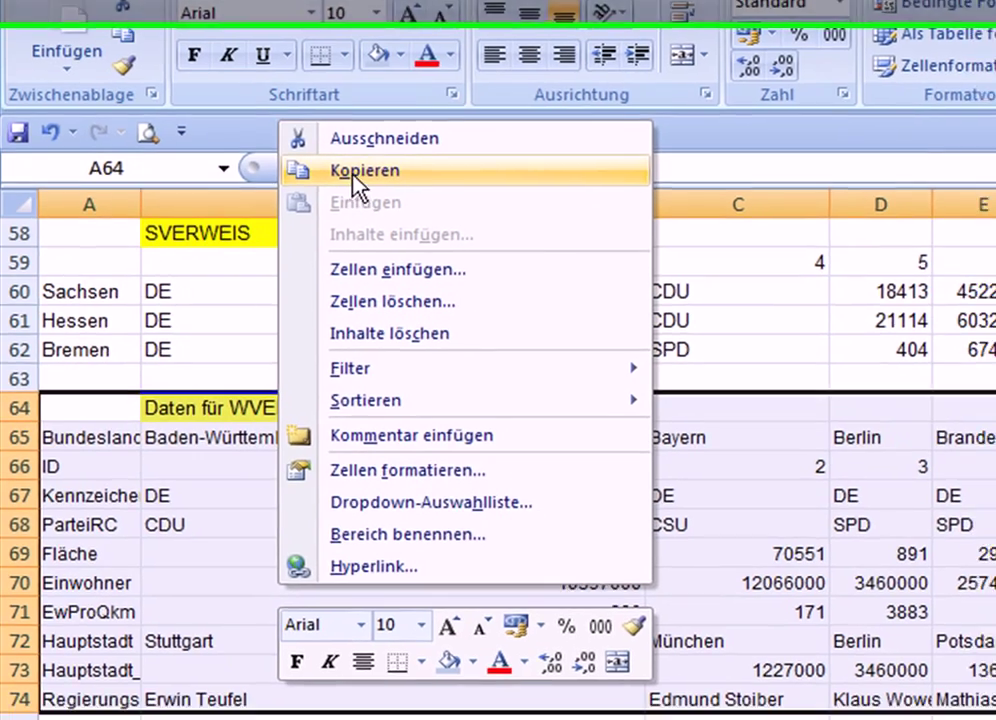
pyautogui.click(365, 180)
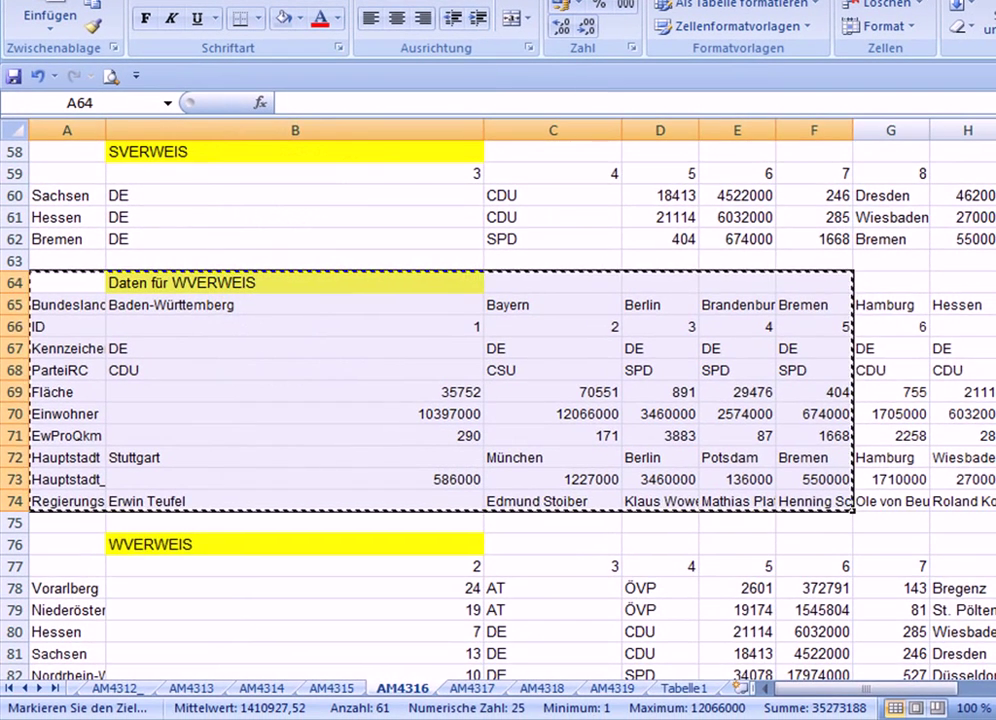
pyautogui.click(670, 690)
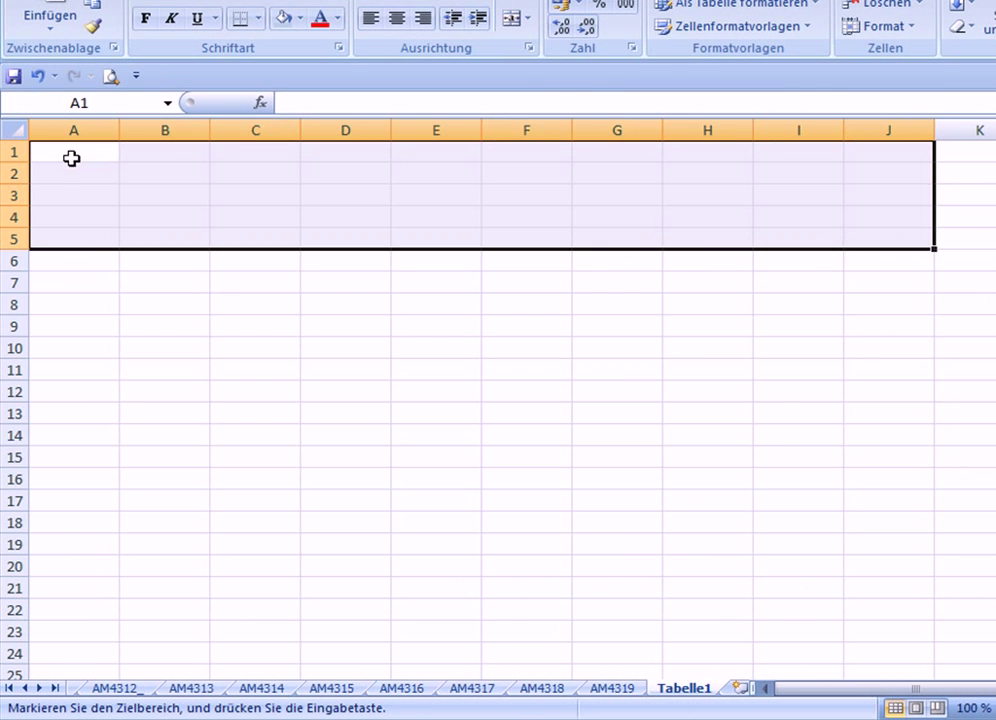
pyautogui.click(71, 158)
pyautogui.rightClick(71, 158)
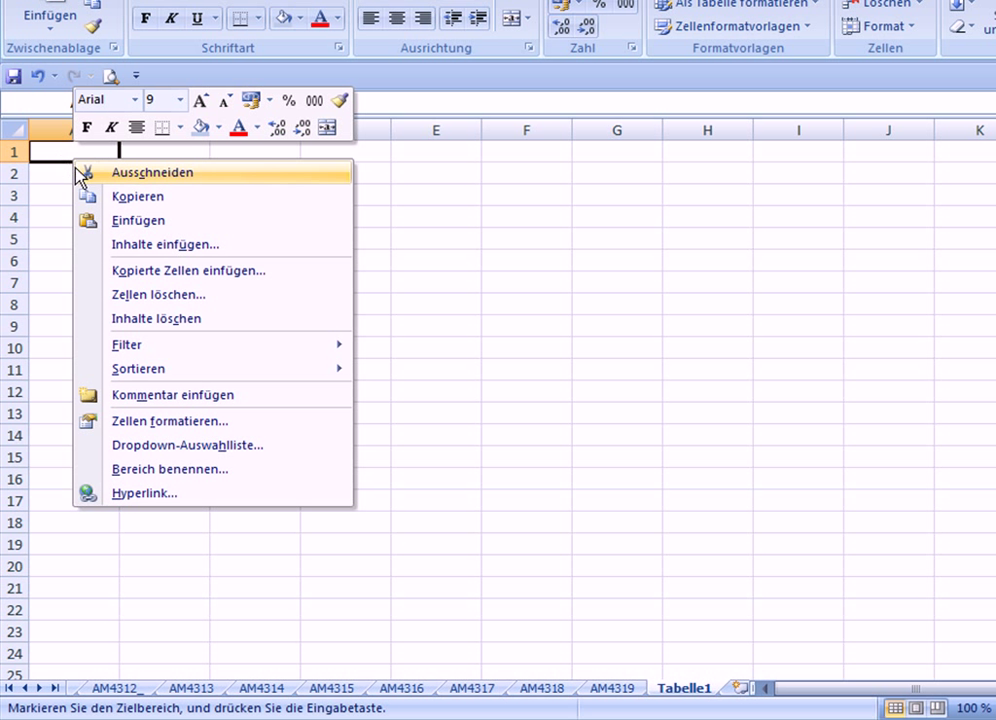
pyautogui.click(122, 245)
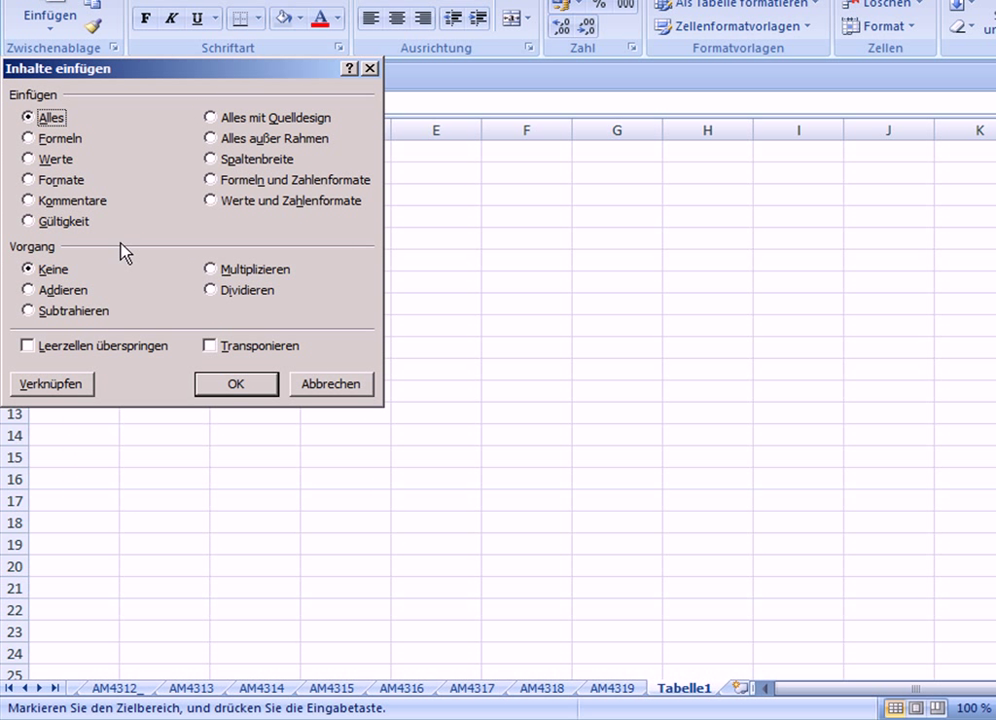
pyautogui.click(209, 346)
pyautogui.click(222, 386)
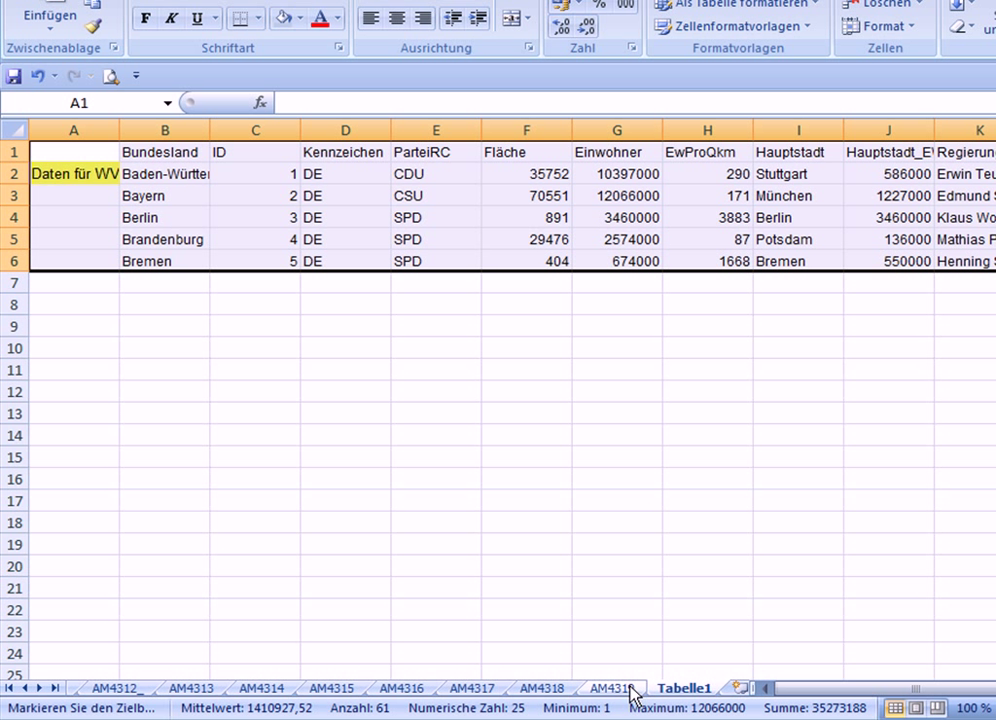
# Step: Back on AM4316, review B78's WVERWEIS arguments: lookup table, row index B$77, FALSCH
pyautogui.click(415, 690)
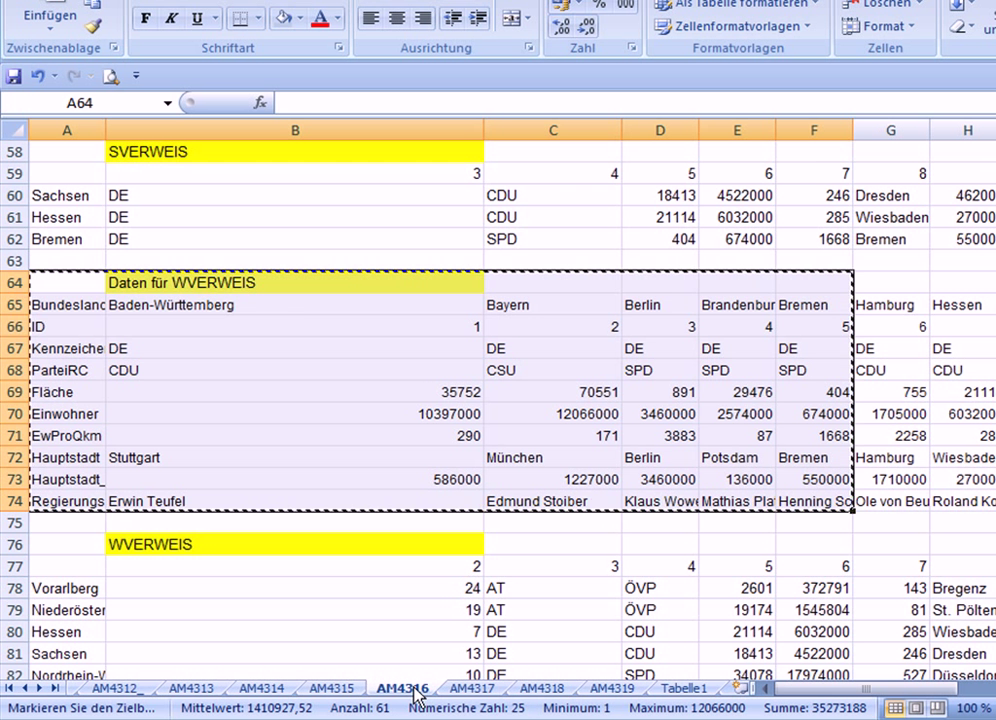
pyautogui.click(381, 431)
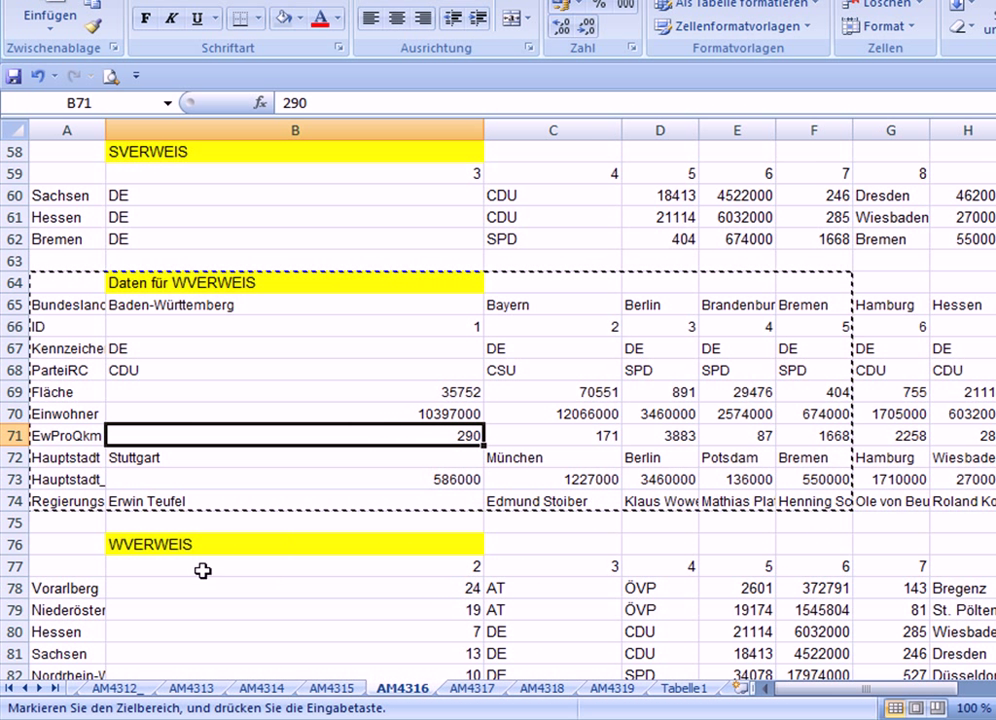
pyautogui.click(235, 593)
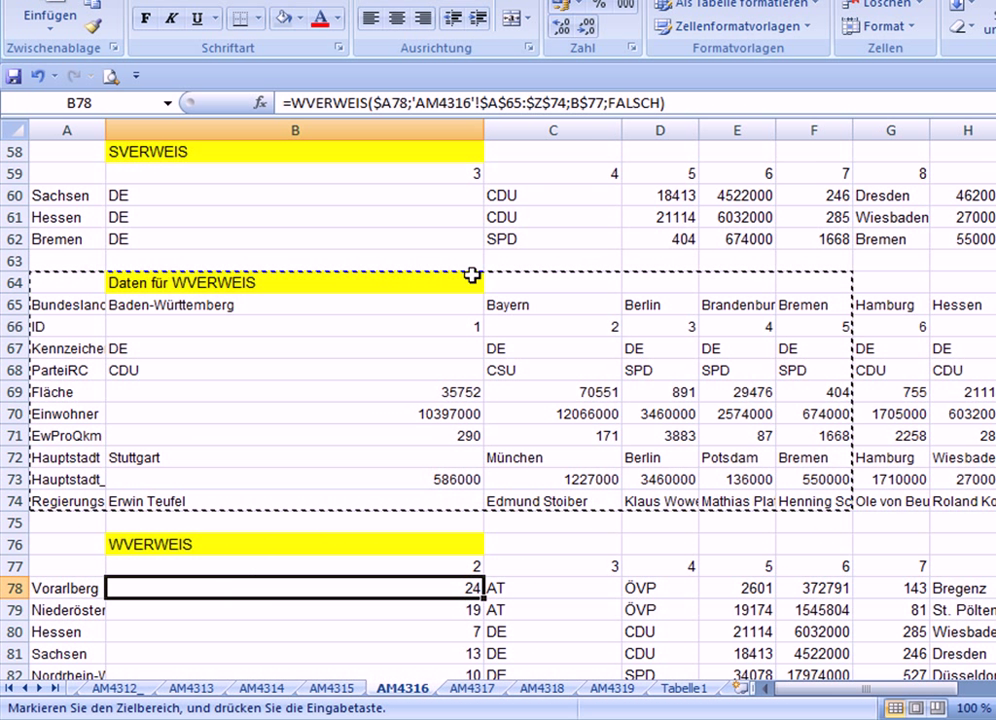
pyautogui.click(389, 104)
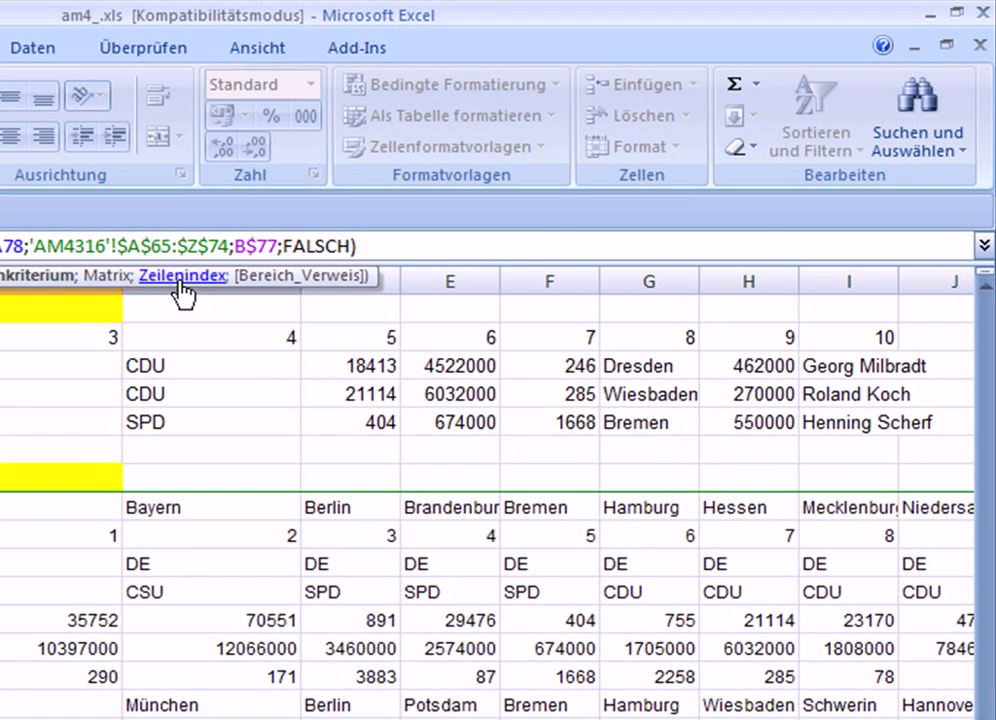
pyautogui.click(135, 233)
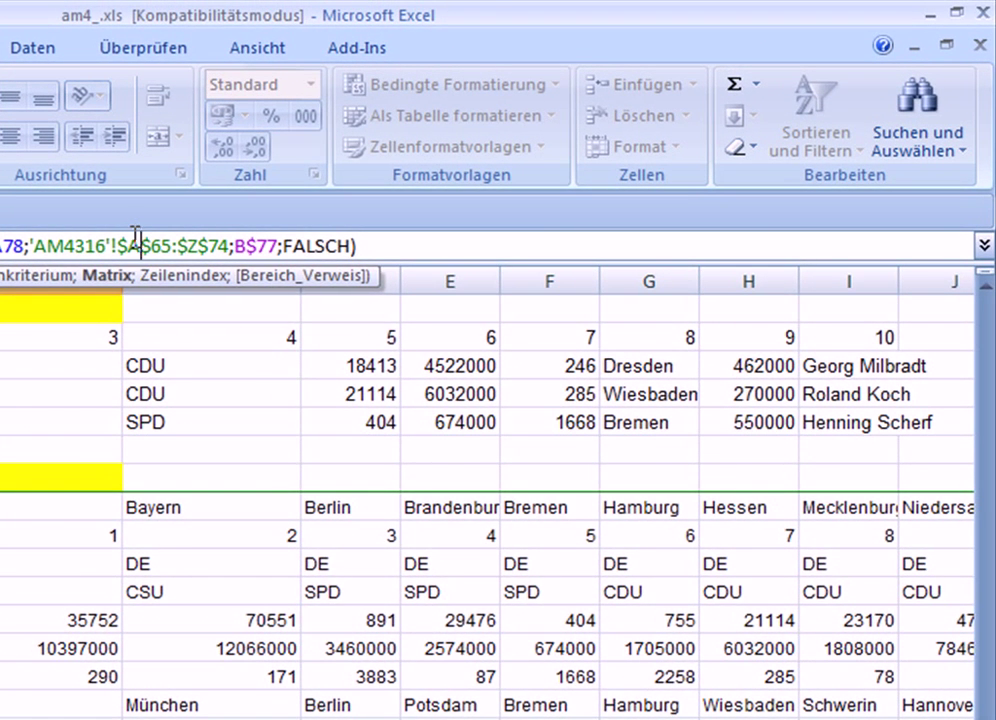
pyautogui.click(247, 245)
pyautogui.moveTo(247, 245); pyautogui.dragTo(238, 242)
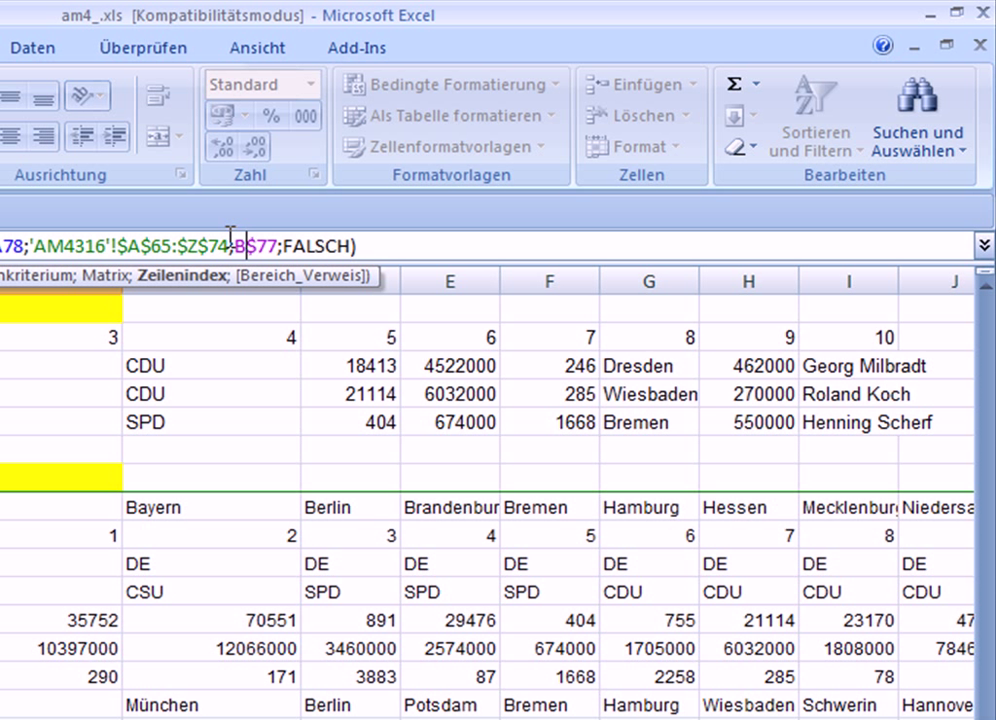
pyautogui.click(316, 245)
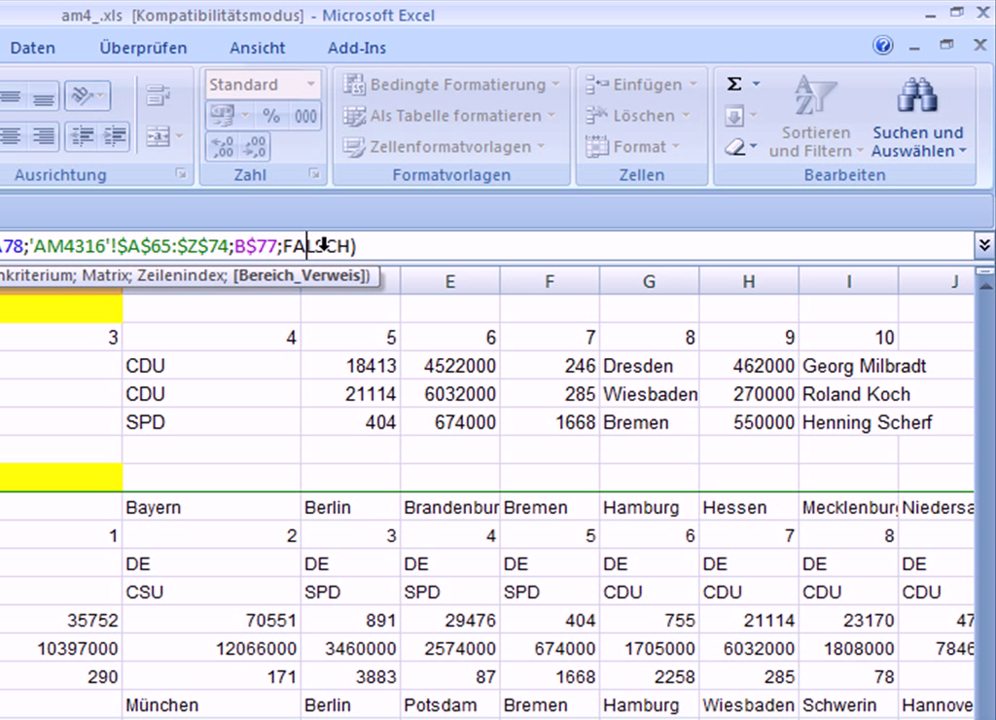